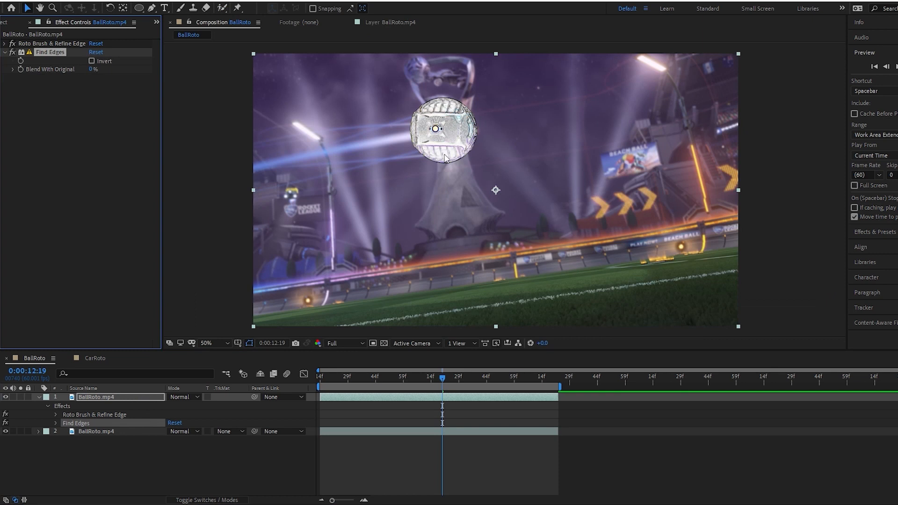
Paint a Roto Brush foreground stroke across the green car in the CarRoto layer
drag(439, 376, 352, 376)
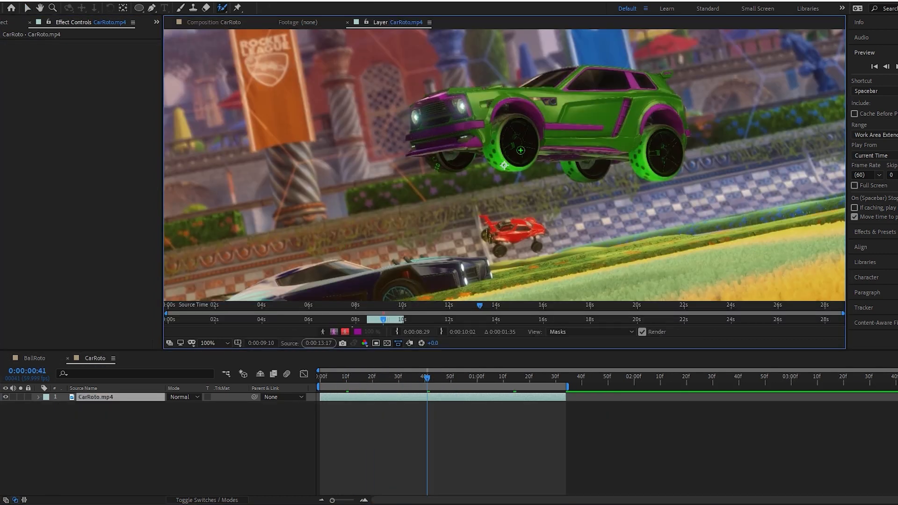
mouse_move(435, 108)
mouse_down()
mouse_move(577, 87)
mouse_move(618, 92)
mouse_move(636, 107)
mouse_up()
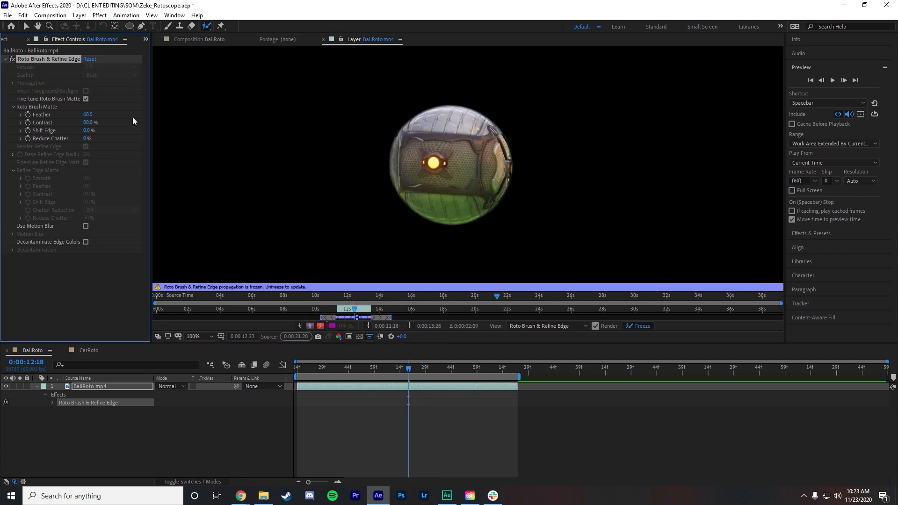
Set the Roto Brush Matte Contrast of the ball layer to 94.3%
drag(88, 122, 113, 122)
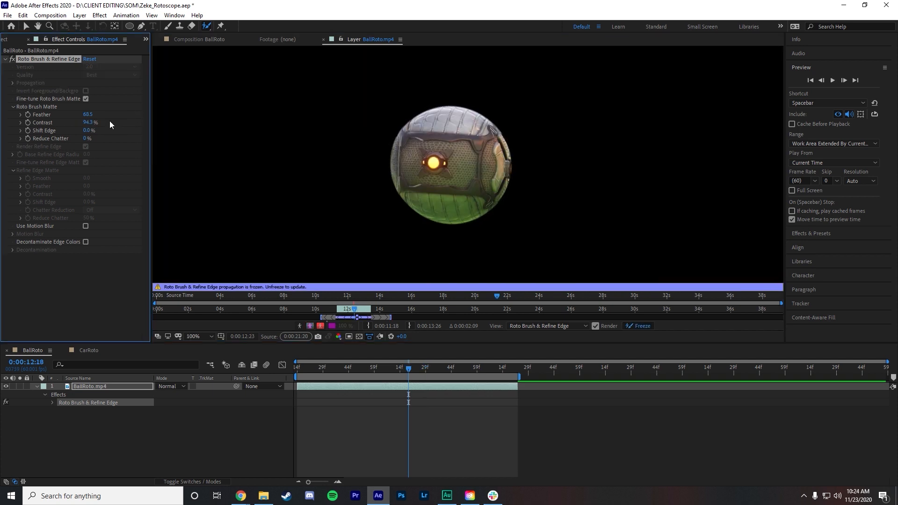
Duplicate the rotoscoped ball layer and apply the Find Edges effect to the isolated ball
key(ctrl+d)
key(ctrl+space)
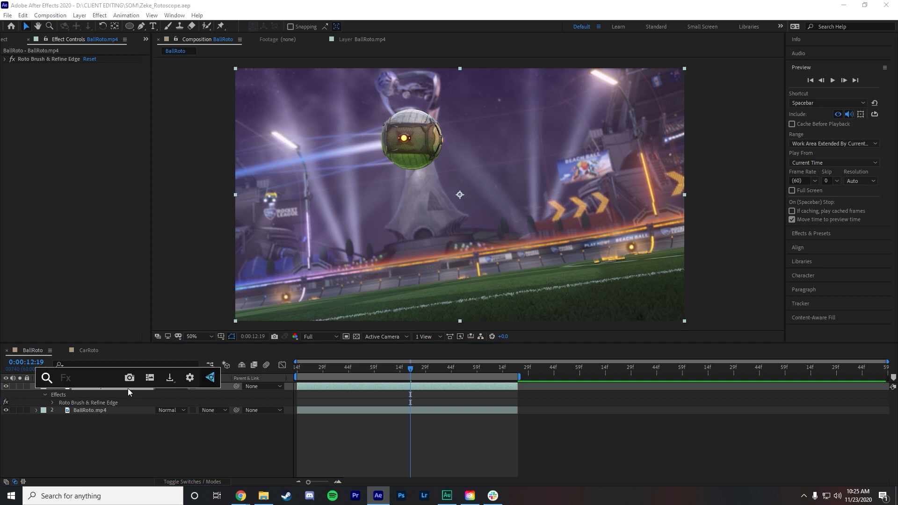
text(find)
key(Return)
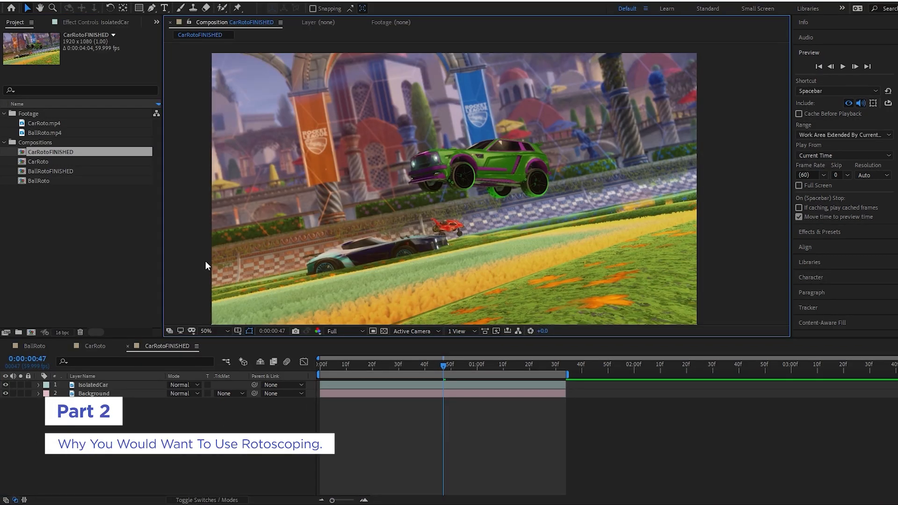
Go to 0:00:00:10 in the CarRotoFINISHED composition and toggle the Background layer's visibility to inspect the isolated car
click(346, 365)
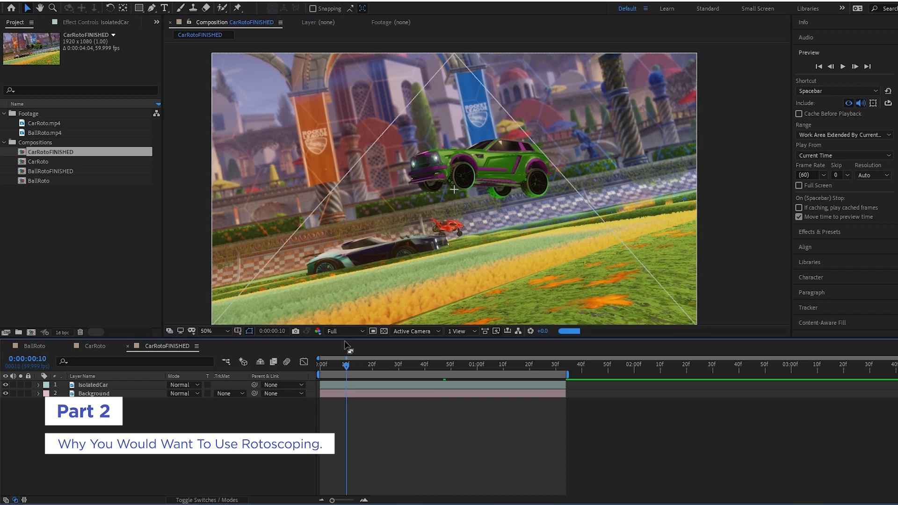
click(346, 331)
click(97, 192)
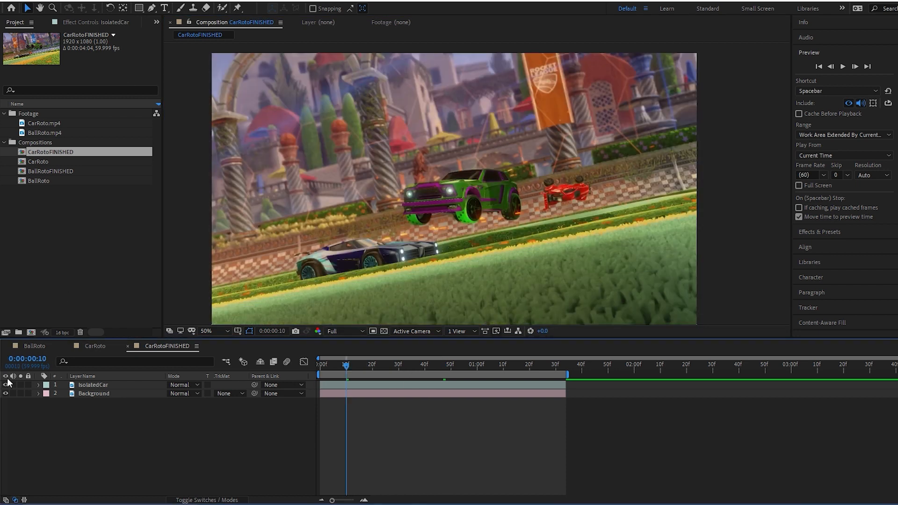
click(7, 393)
click(7, 393)
click(7, 393)
click(7, 393)
Apply the Glow effect to the IsolatedCar layer and set its Glow Radius to 217
click(94, 385)
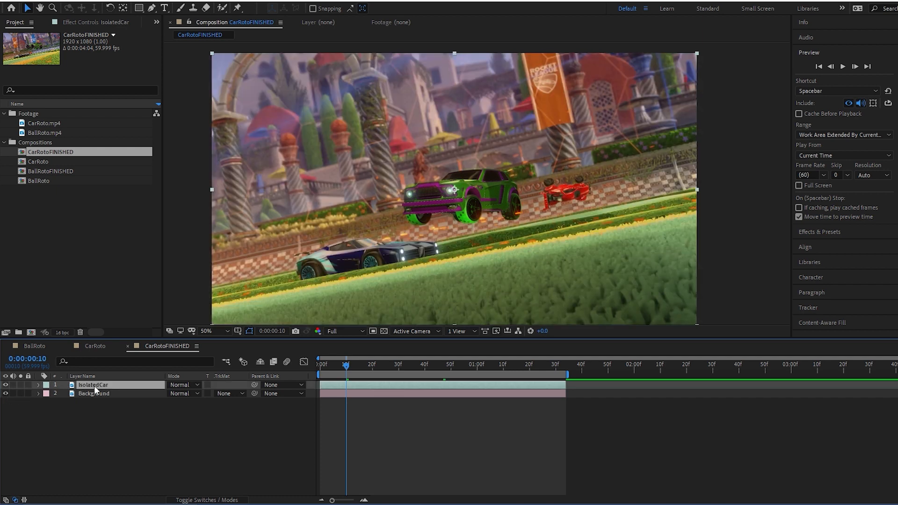
key(ctrl+space)
text(glow)
key(Return)
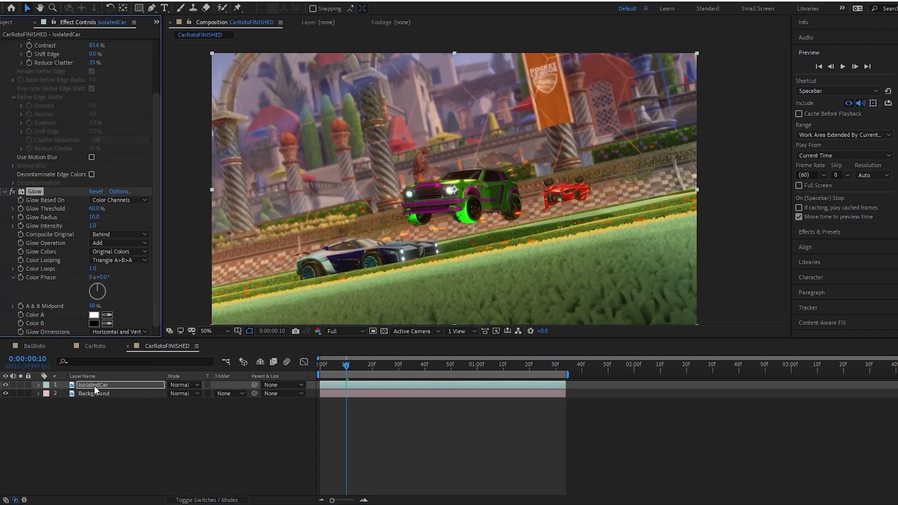
drag(94, 214, 184, 209)
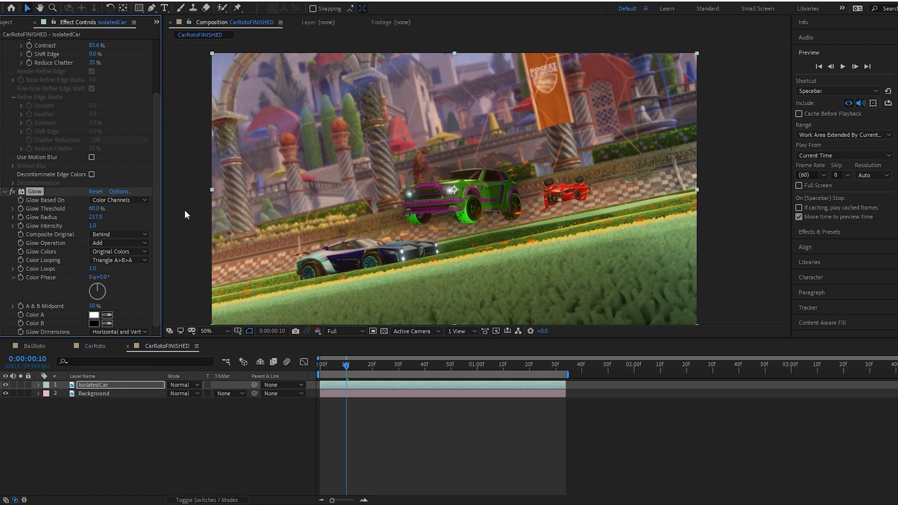
Try a higher Glow Intensity and a smaller Glow Radius on IsolatedCar, and remove the Glow effect
drag(94, 226, 455, 220)
drag(93, 217, 40, 218)
key(Delete)
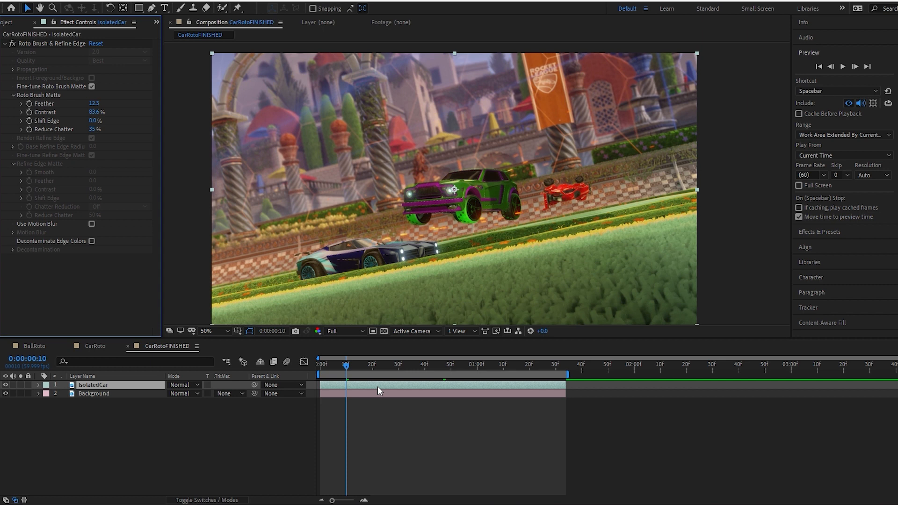
click(512, 307)
key(ctrl+v)
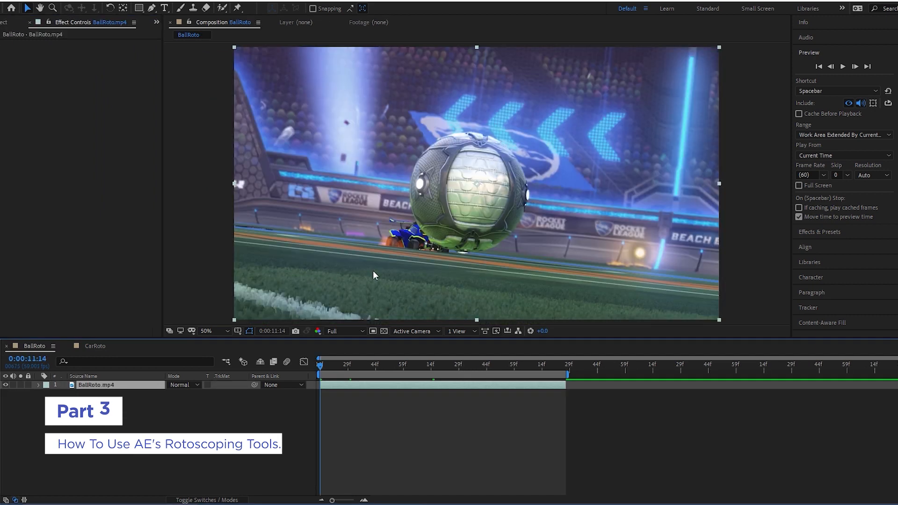
At 0:00:11:48 in the BallRoto composition, draw an elliptical mask around the ball on the BallRoto.mp4 layer
click(384, 364)
click(151, 8)
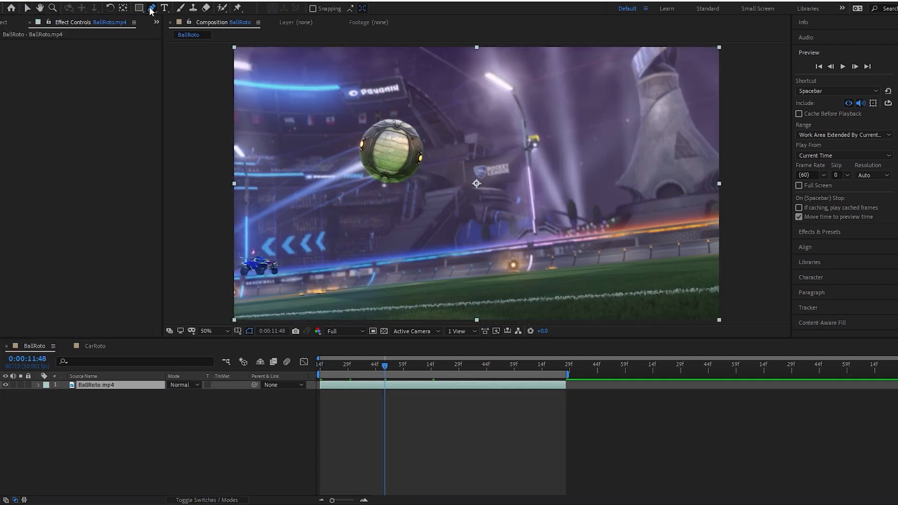
click(151, 7)
click(138, 8)
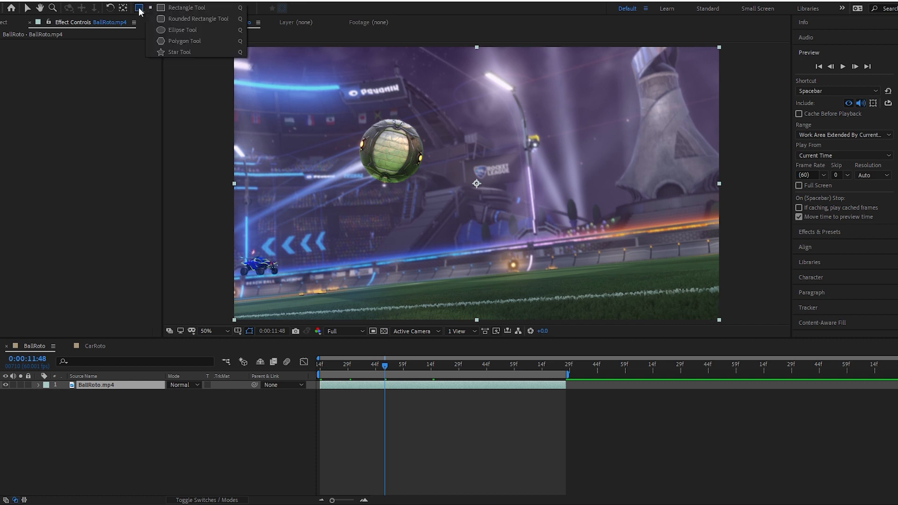
click(160, 30)
drag(364, 120, 427, 186)
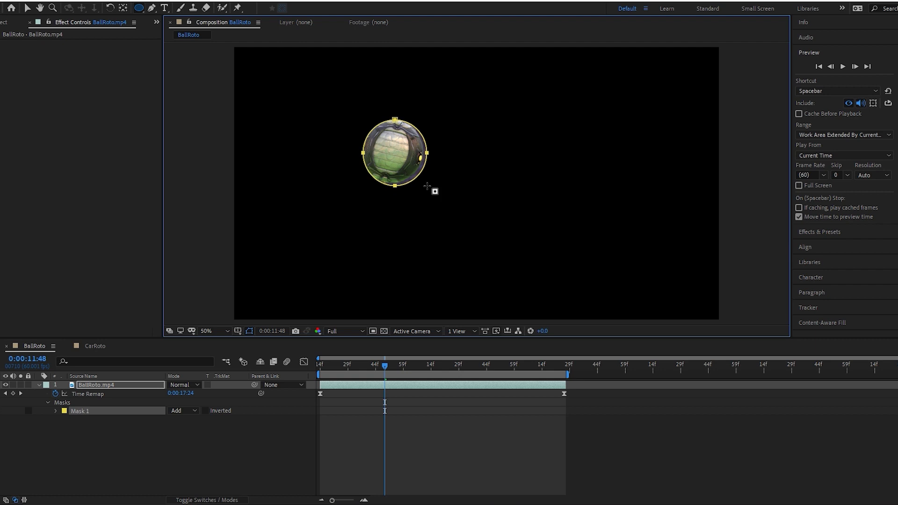
Switch the ball mask's mode to None and back to Add
click(185, 411)
click(195, 421)
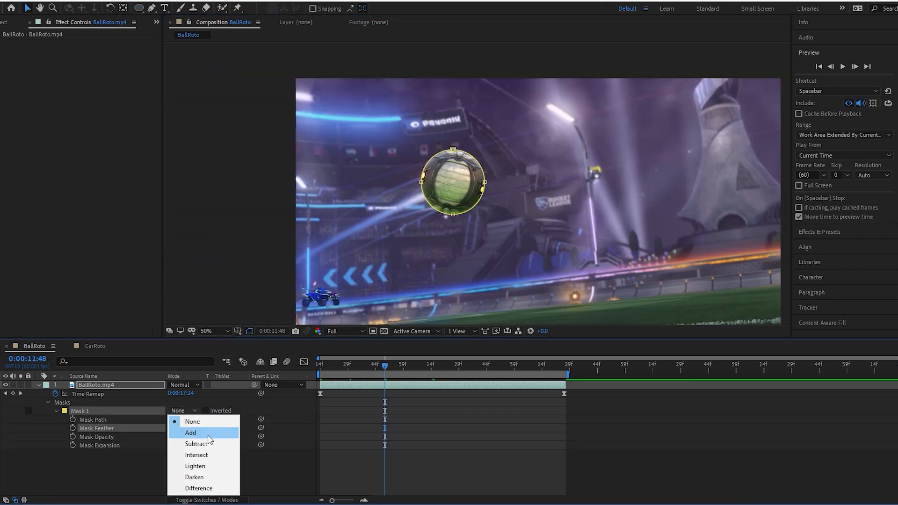
click(208, 436)
Apply the Deep Glow effect to the masked top BallRoto.mp4 layer and enable Unmult
drag(452, 209, 320, 186)
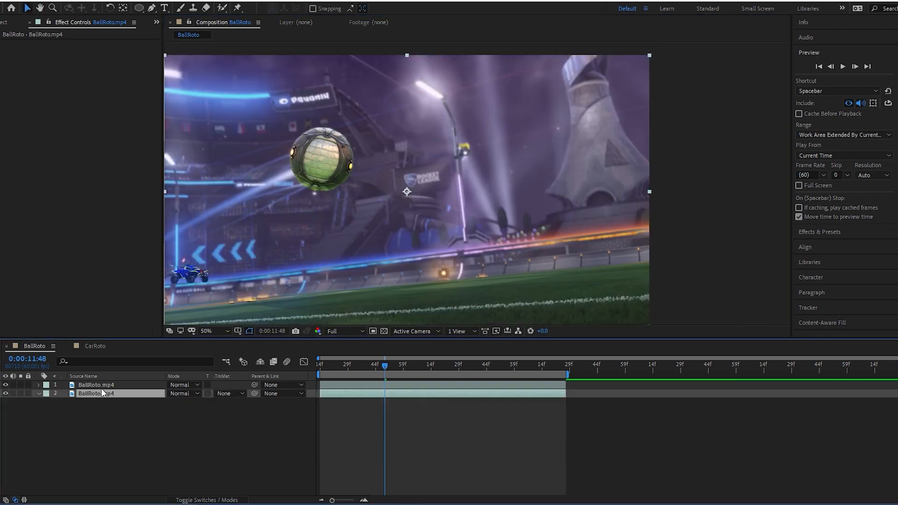
key(ctrl+space)
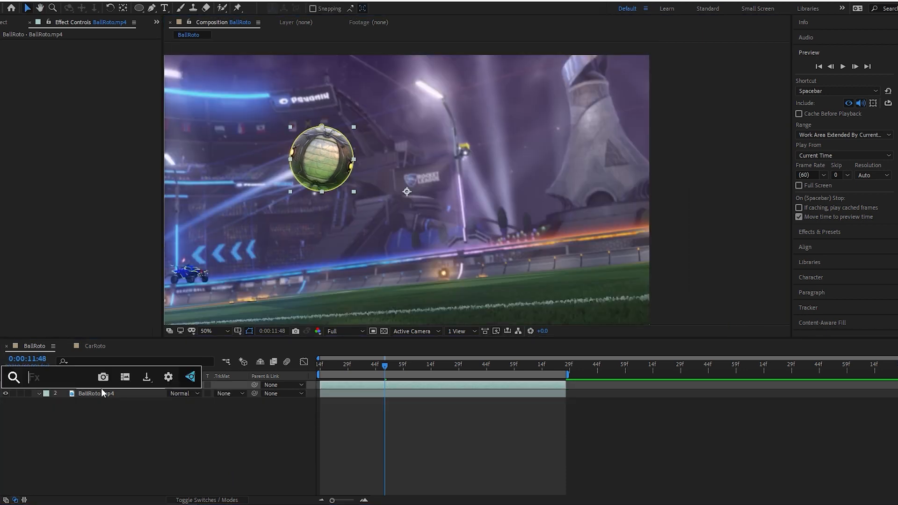
text(dee)
key(Return)
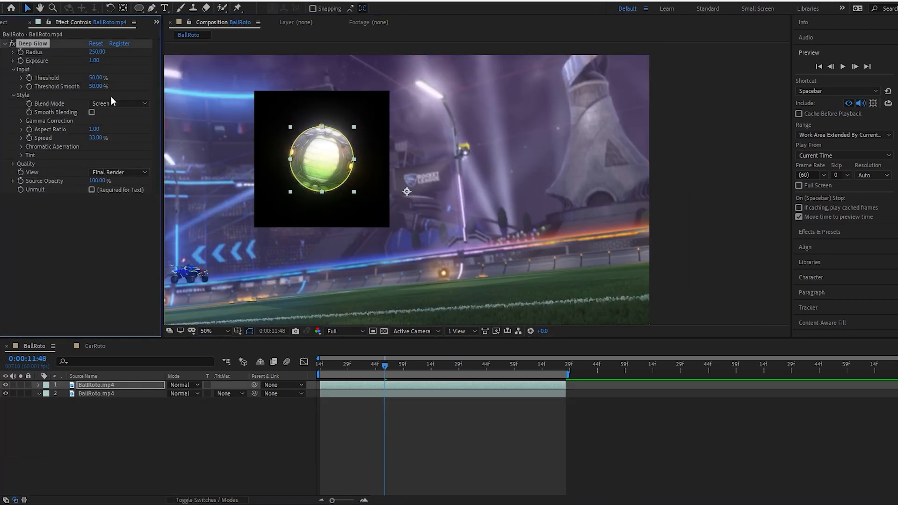
click(92, 189)
click(128, 236)
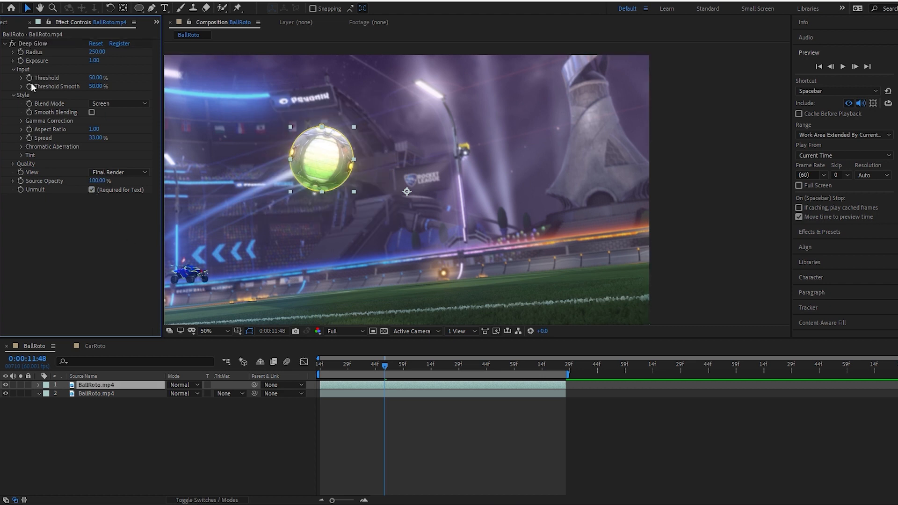
Remove the Deep Glow effect from the masked ball layer
key(ctrl+a)
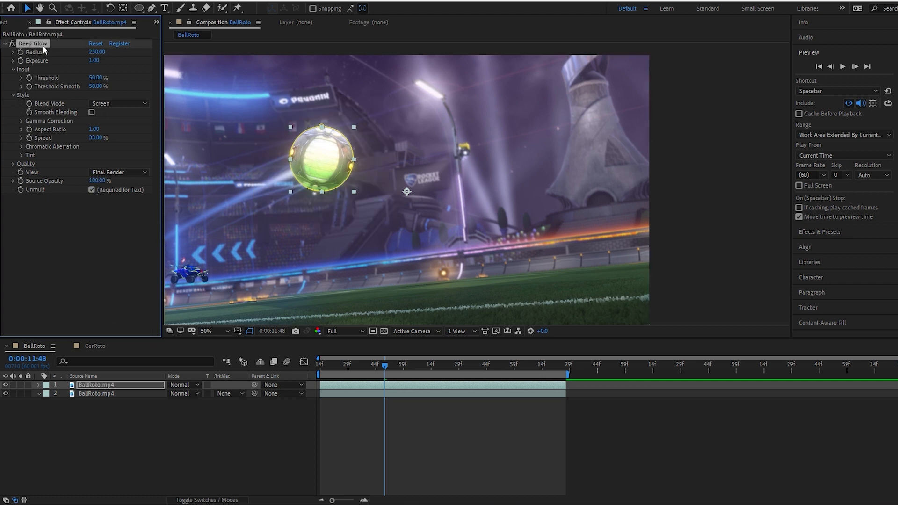
key(Delete)
Animate the ball's Mask Path with keyframes at 0:00:12:03 and 0:00:12:29, refitting the mask around the moving ball
drag(321, 144, 388, 145)
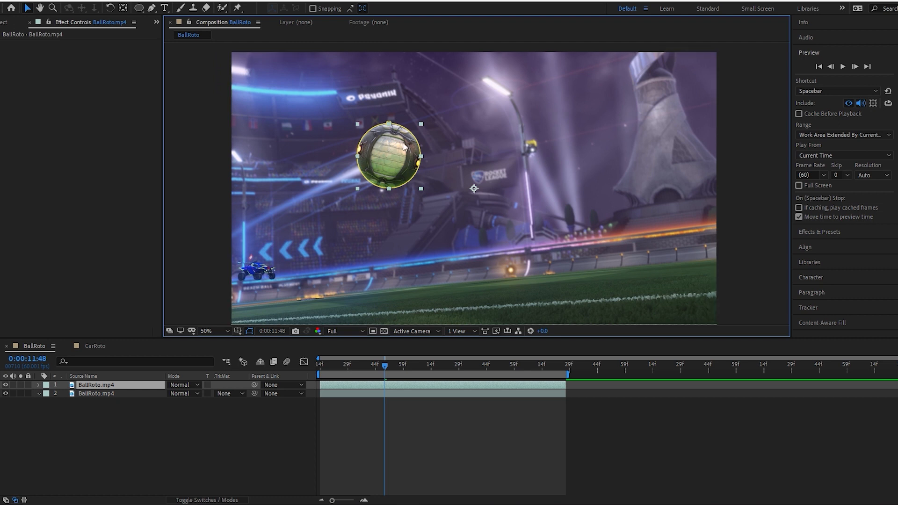
drag(389, 363, 412, 374)
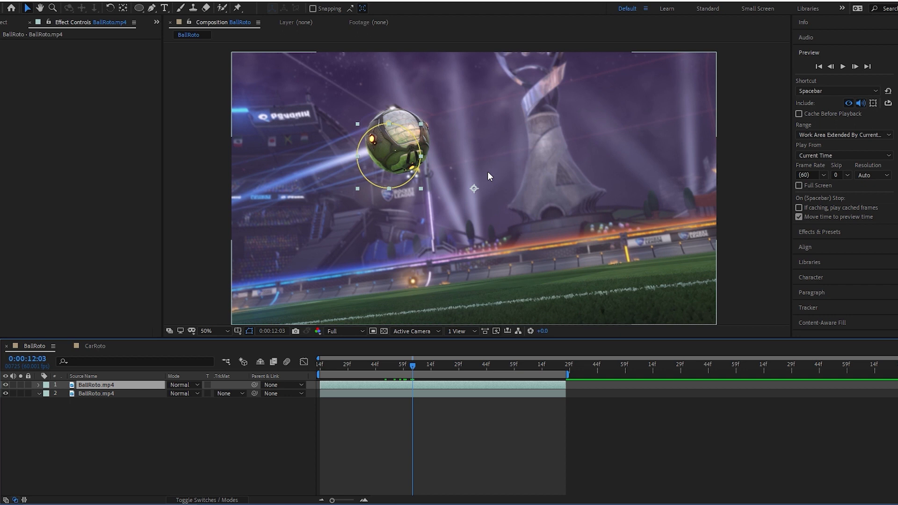
scroll(445, 168, up, 1)
drag(346, 63, 473, 137)
key(alt+shift+m)
double_click(465, 162)
drag(505, 247, 507, 256)
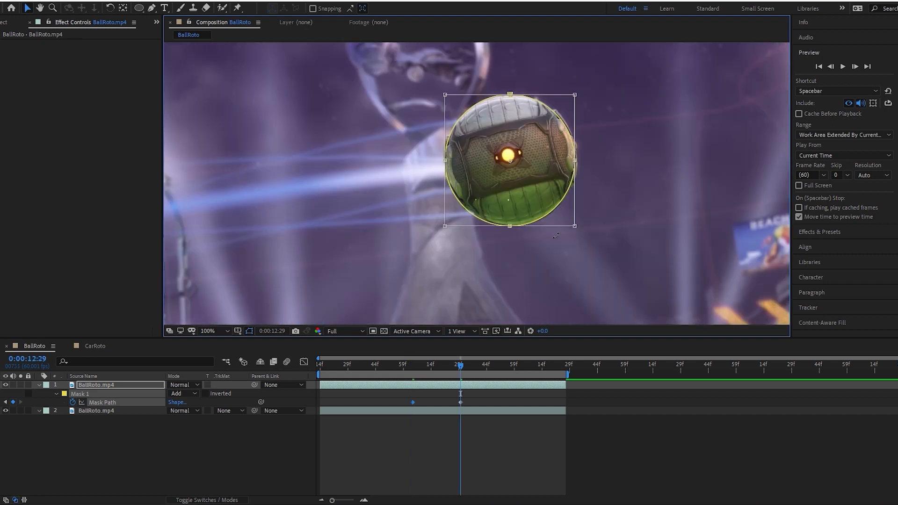
Enlarge the viewer area, activate the Roto Brush tool and open the BallRoto.mp4 layer in its Layer view
scroll(555, 235, down, 3)
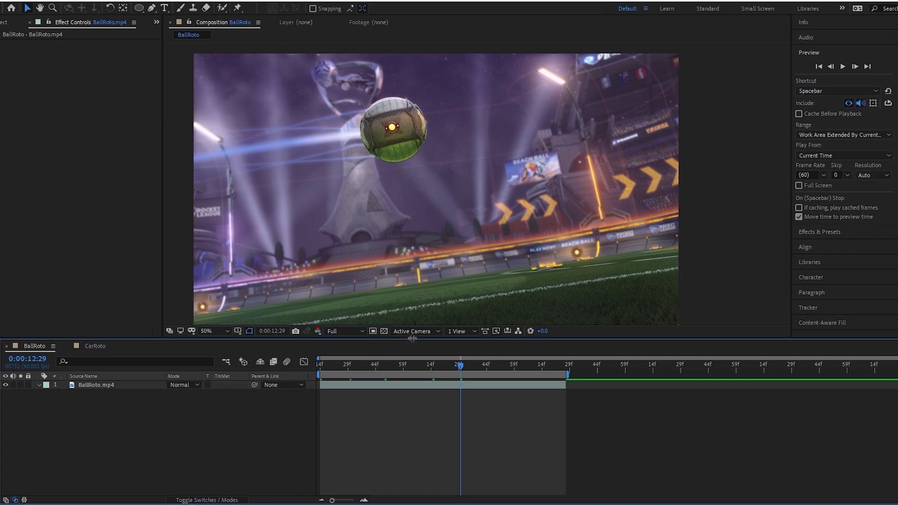
drag(455, 338, 455, 350)
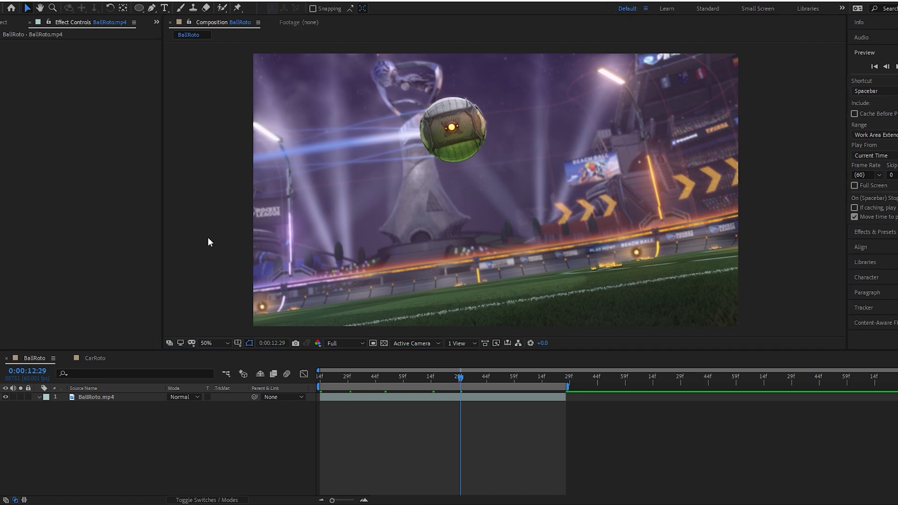
click(222, 8)
click(107, 397)
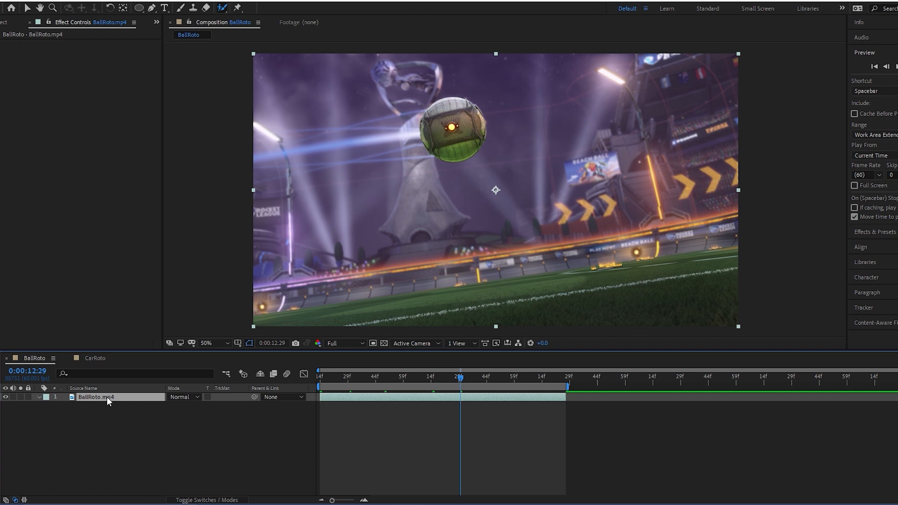
double_click(106, 396)
Open the composition settings to check that the frame rate matches the footage, and close them
click(53, 2)
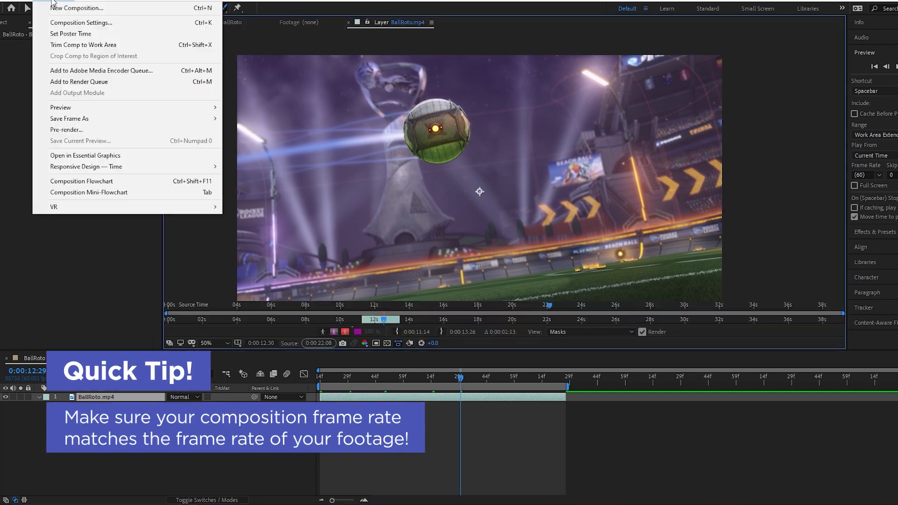
click(114, 24)
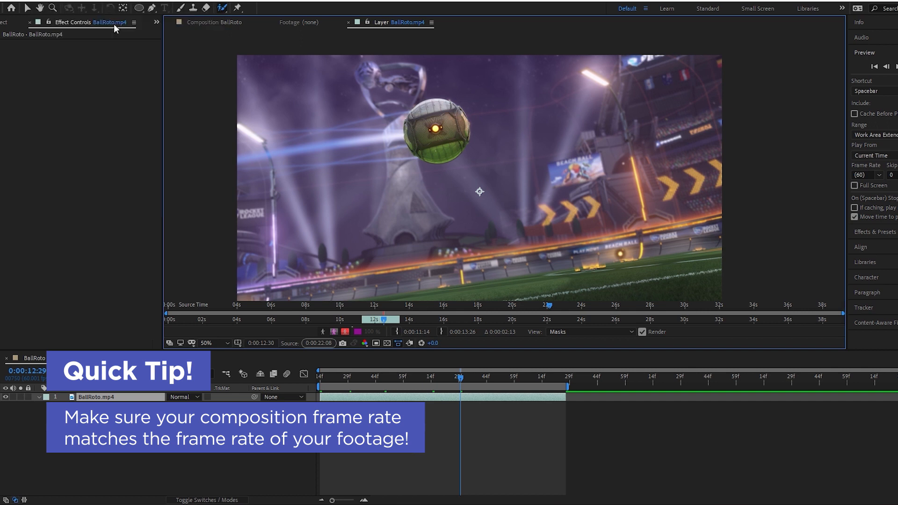
click(778, 385)
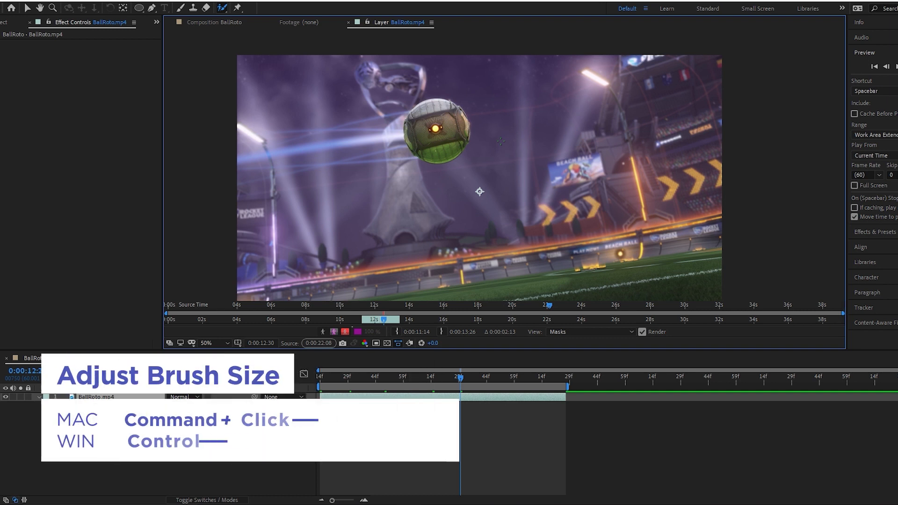
Adjust the Roto Brush size and paint a foreground stroke across the middle of the ball
drag(500, 141, 486, 114)
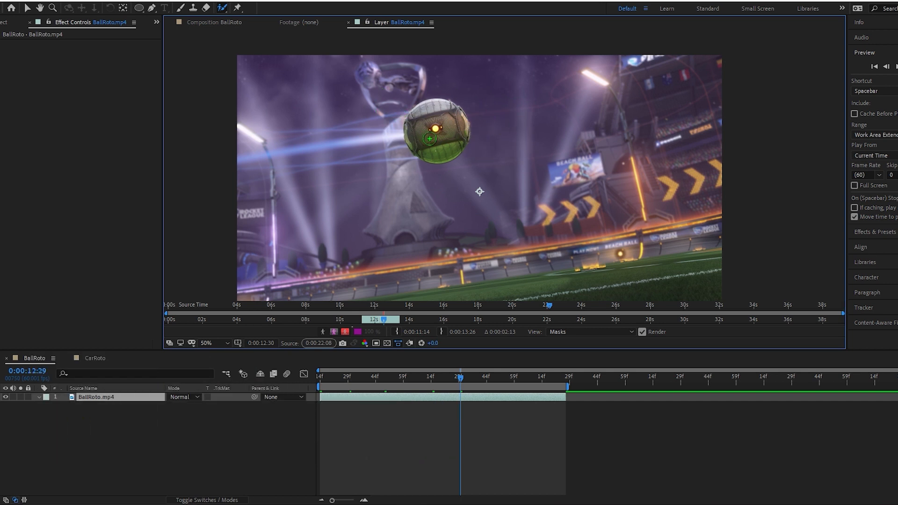
mouse_move(448, 134)
mouse_down()
mouse_move(426, 124)
mouse_move(436, 113)
mouse_move(445, 130)
mouse_up()
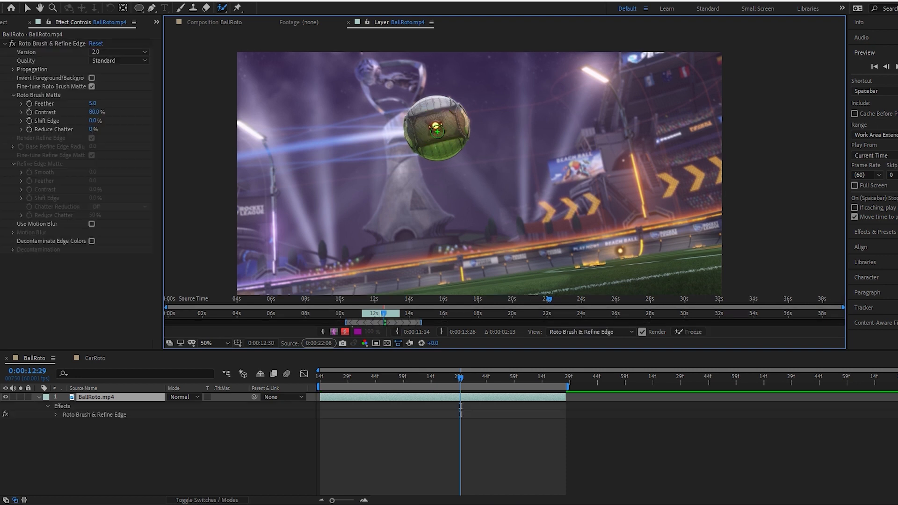
Paint additional Roto Brush foreground strokes near the ball's upper-right edge to extend the selection
scroll(460, 109, up, 2)
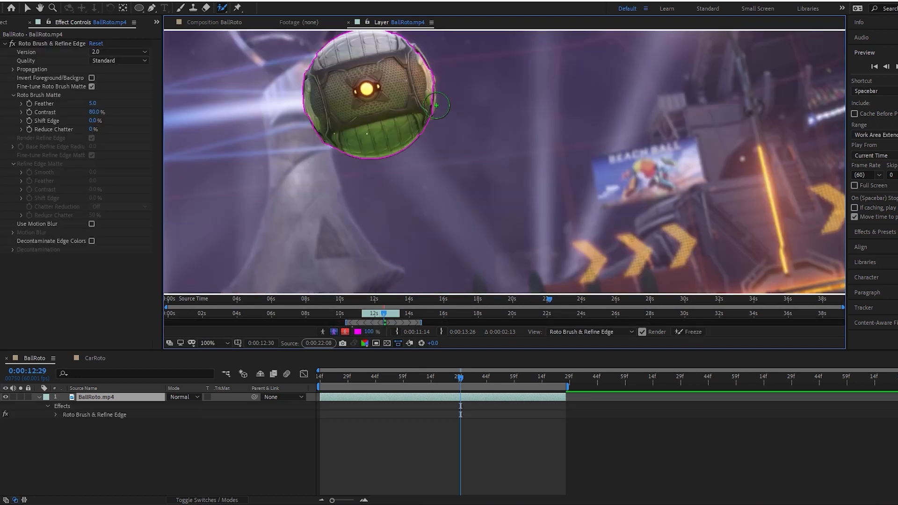
click(474, 158)
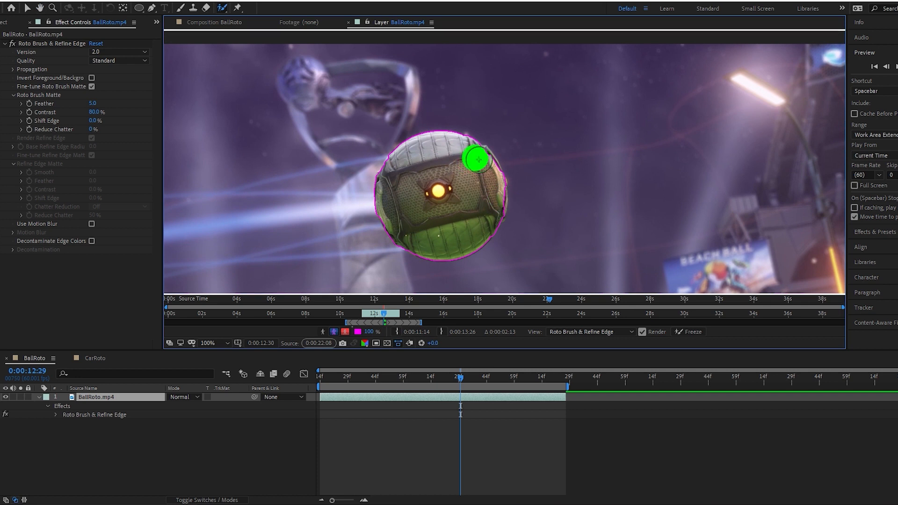
drag(481, 162, 483, 166)
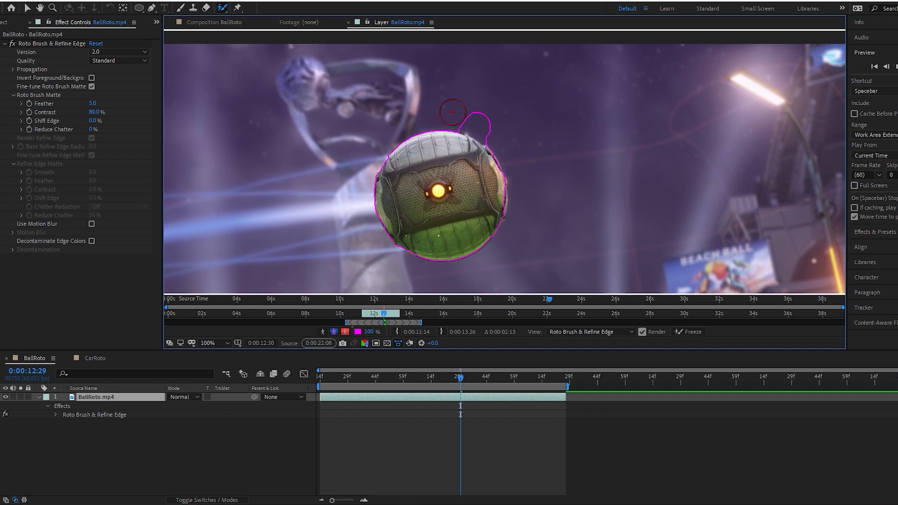
Subtract the excess area above the ball's upper-right edge from the selection with Roto Brush background strokes
drag(442, 108, 501, 130)
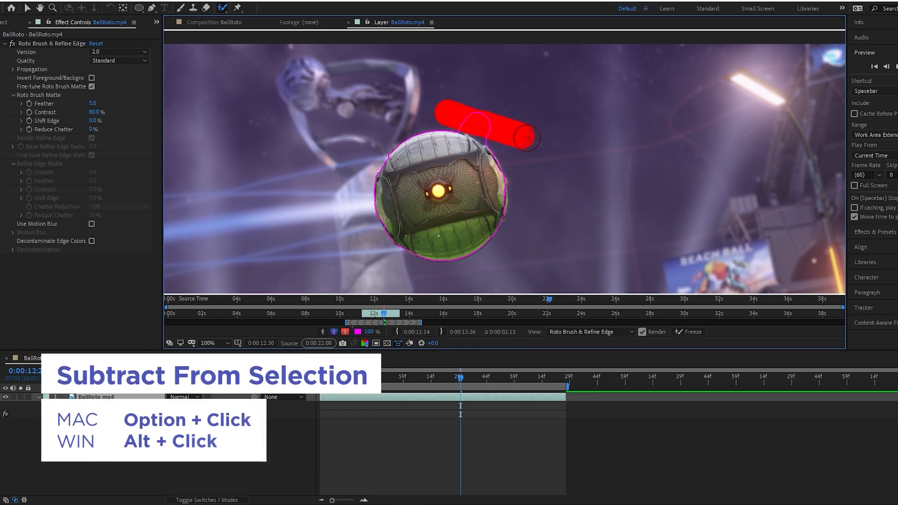
alt+click(462, 120)
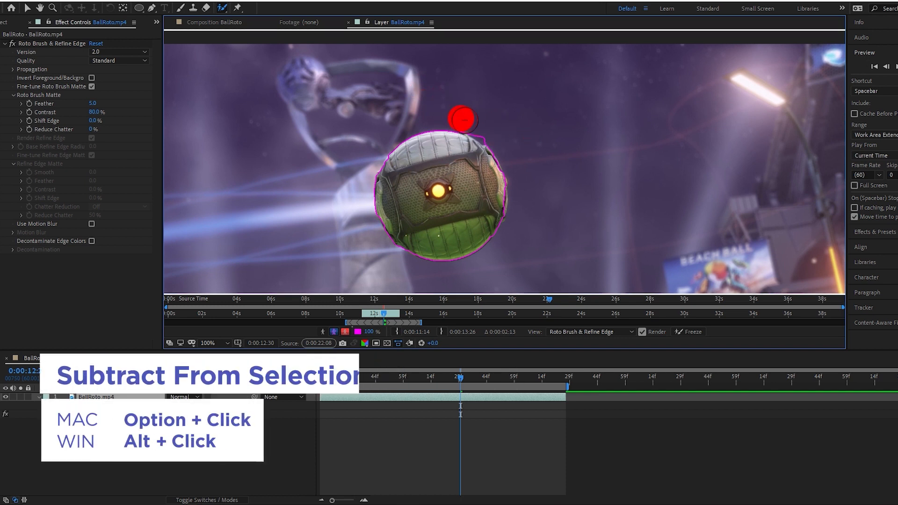
alt+click(482, 125)
alt+click(484, 130)
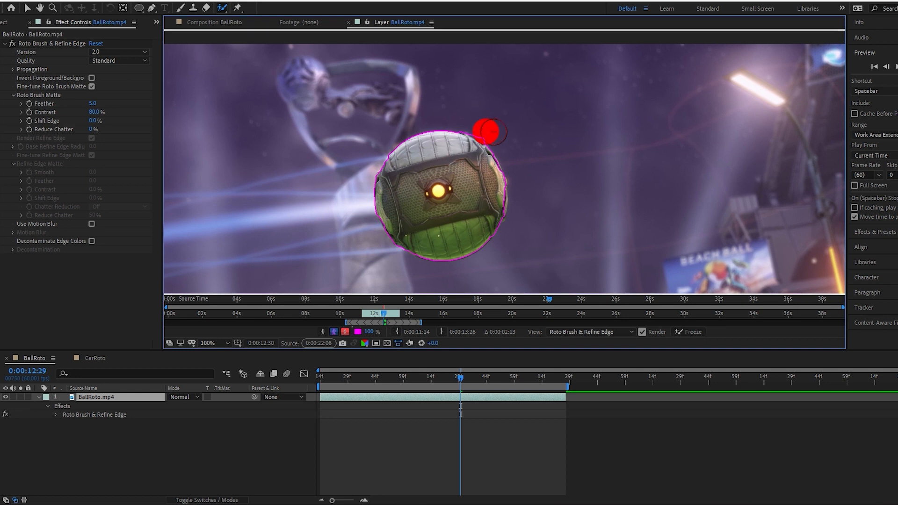
alt+click(462, 119)
Check the selection outline around the ball's edge and set the Roto Brush quality to Best
scroll(488, 126, up, 1)
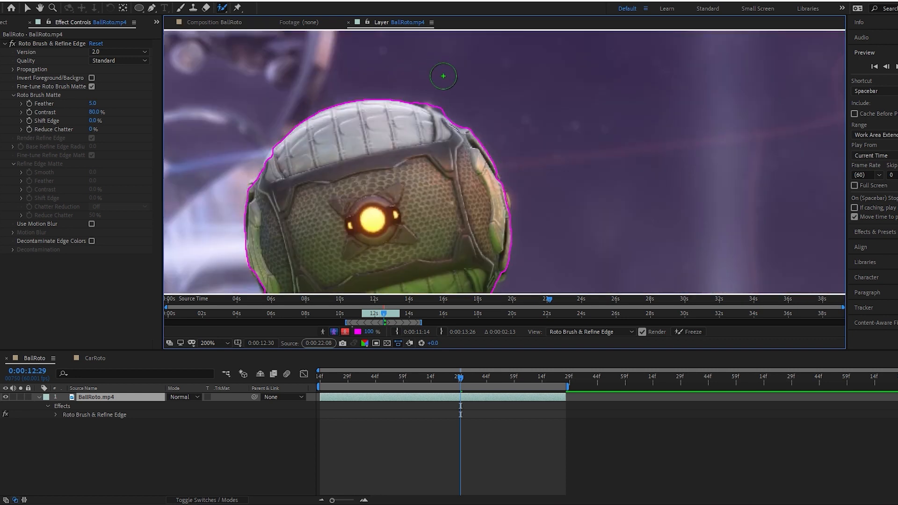
scroll(533, 172, down, 1)
drag(514, 184, 503, 114)
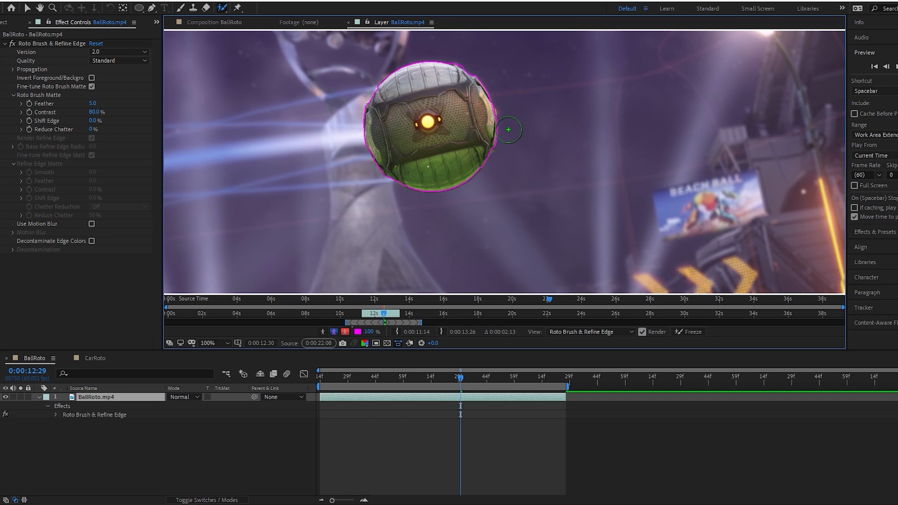
scroll(505, 135, up, 2)
drag(472, 119, 447, 160)
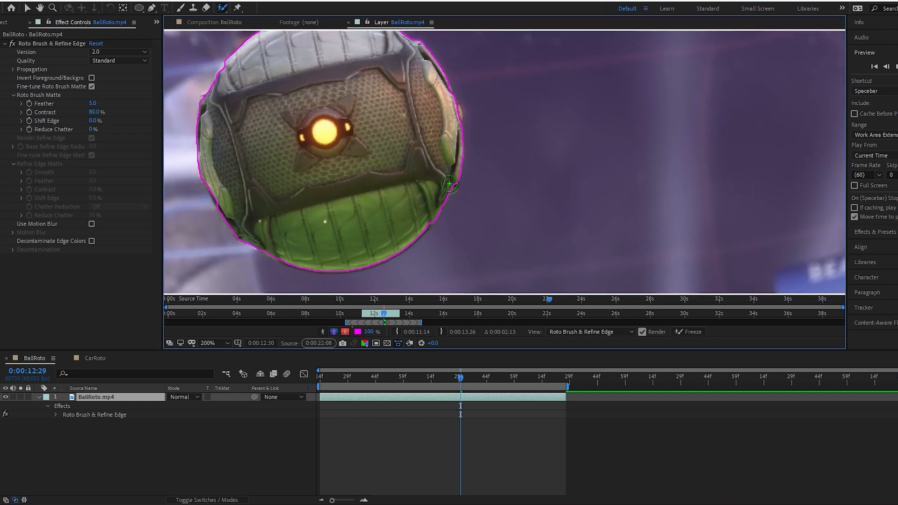
scroll(452, 123, down, 2)
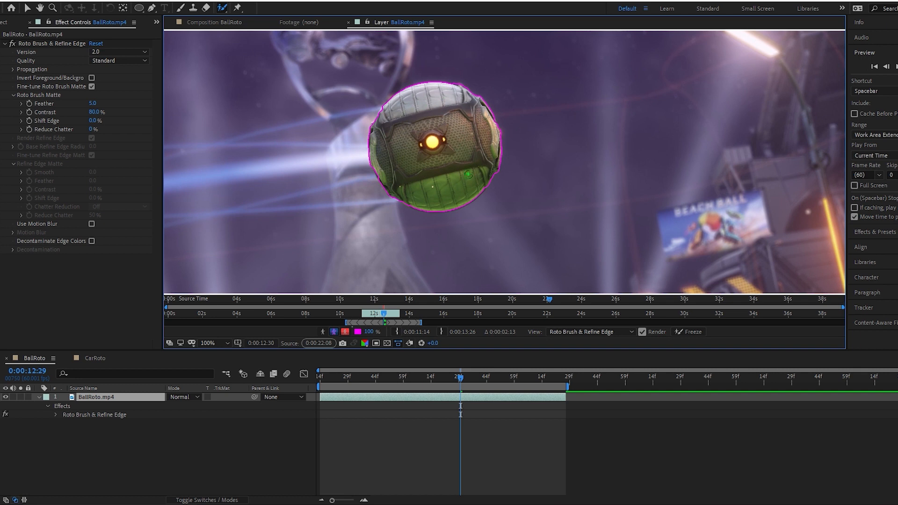
click(116, 60)
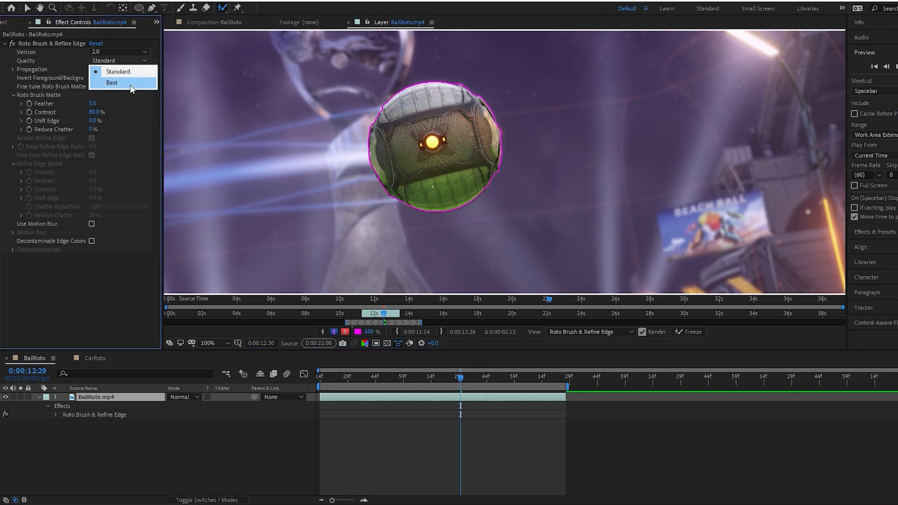
click(130, 85)
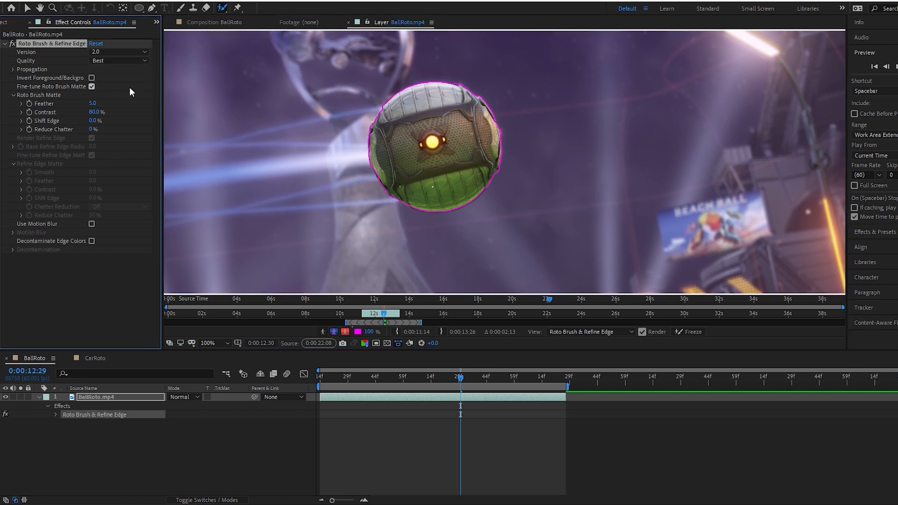
Play through the layer to propagate the Roto Brush selection across the span, and freeze the result
scroll(463, 120, down, 2)
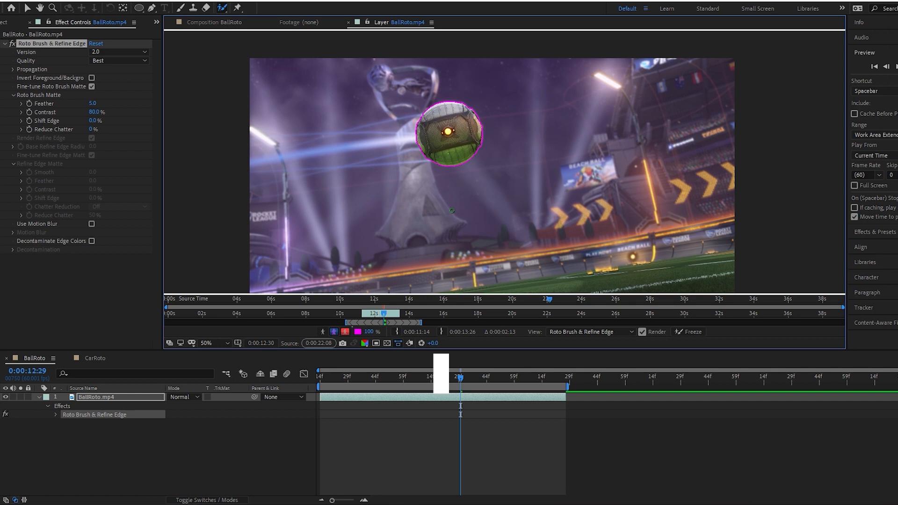
key(space)
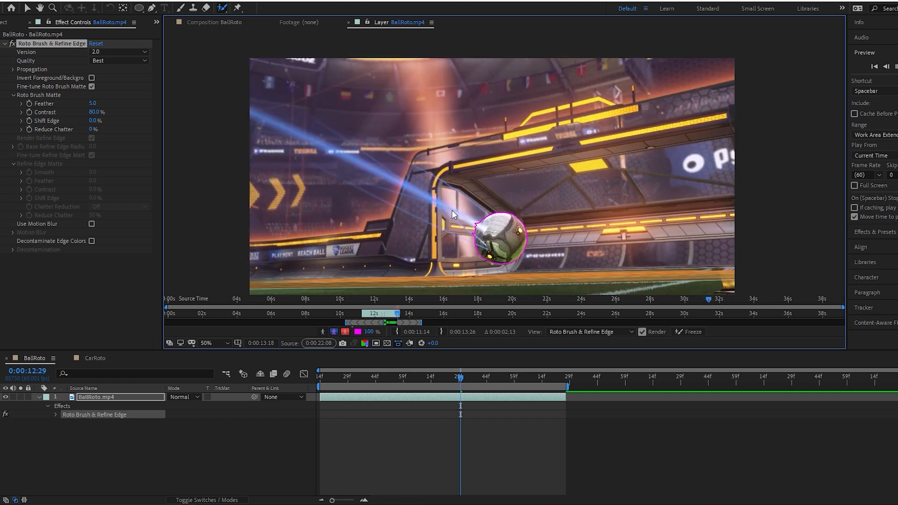
mouse_move(374, 313)
mouse_down()
mouse_move(392, 316)
mouse_move(372, 311)
mouse_up()
key(space)
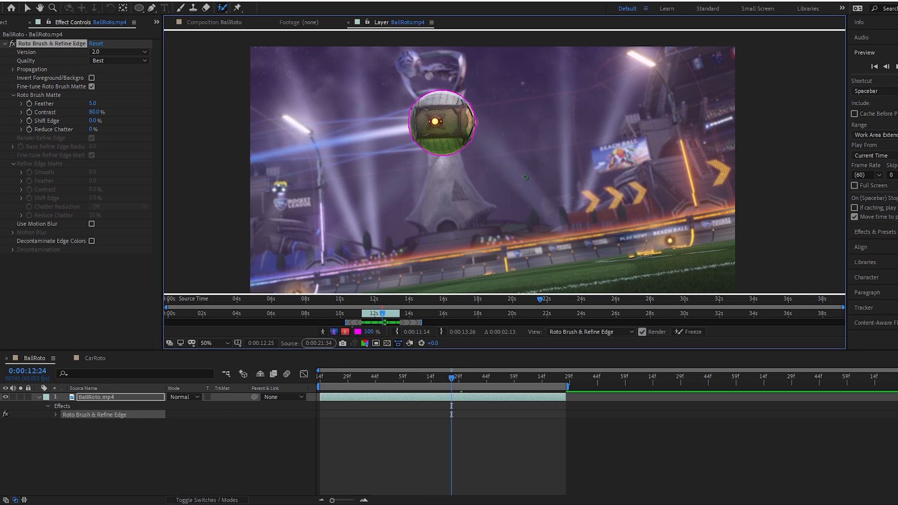
click(685, 332)
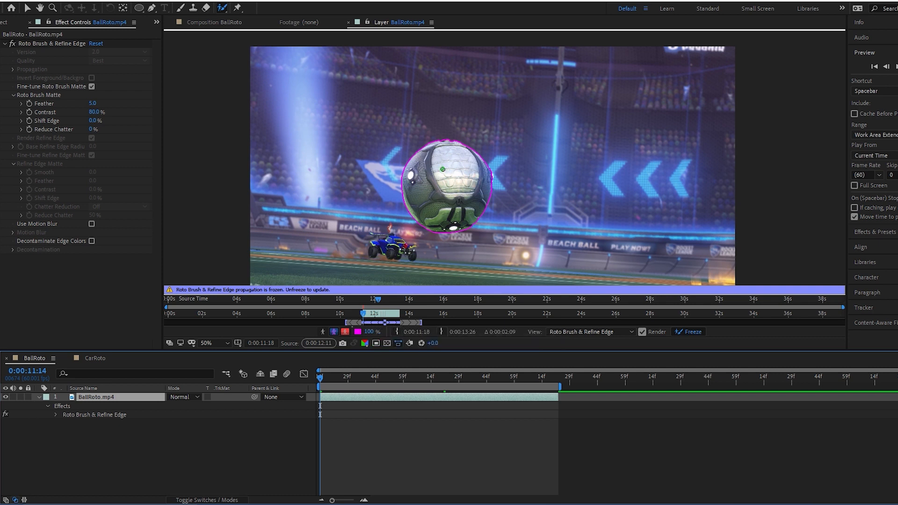
Go to 0:00:12:38 and examine the edges of the ball's black-and-white matte in the alpha view
drag(322, 374, 478, 318)
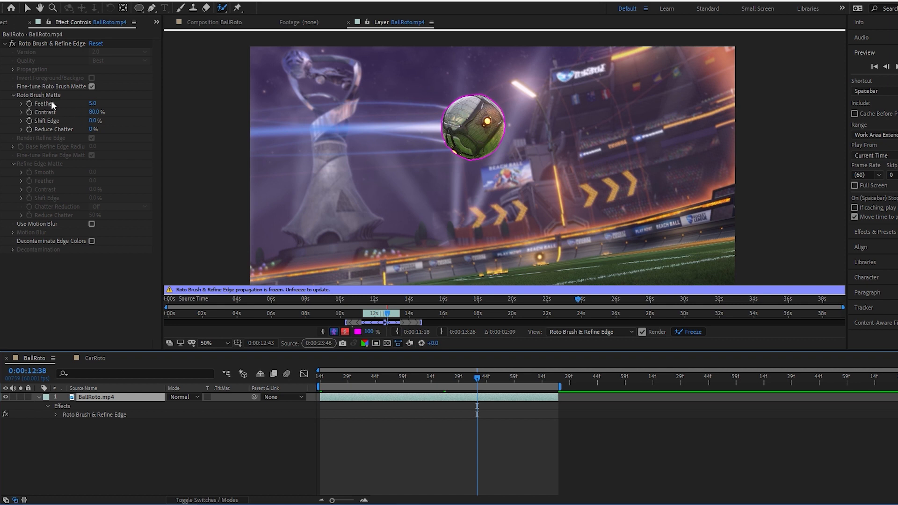
click(68, 216)
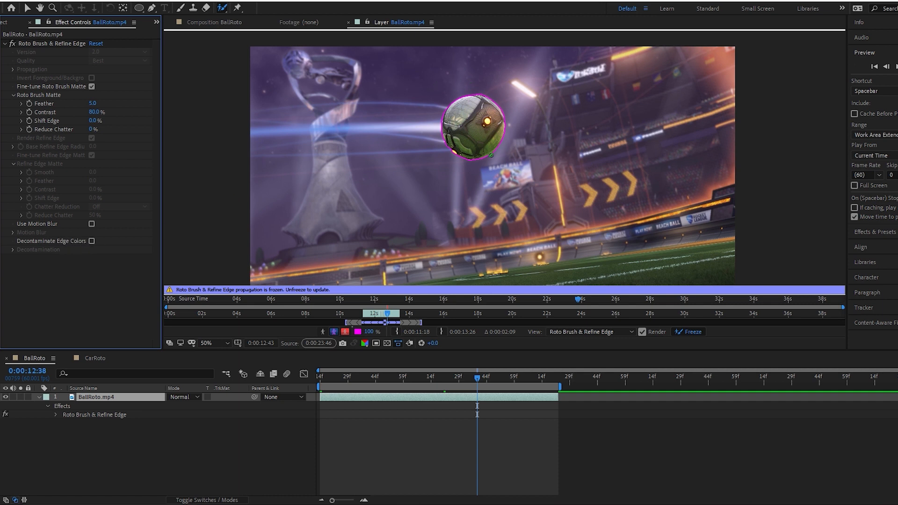
scroll(383, 212, up, 2)
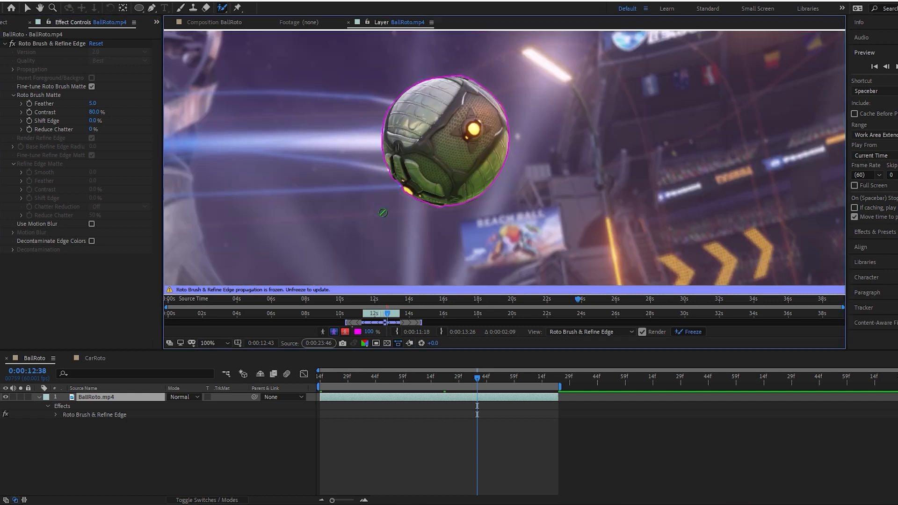
click(323, 332)
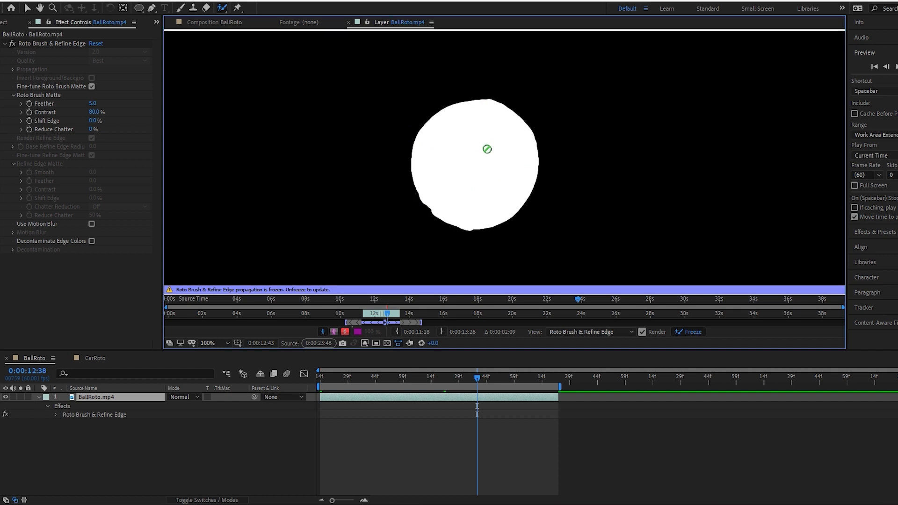
key(comma)
key(period)
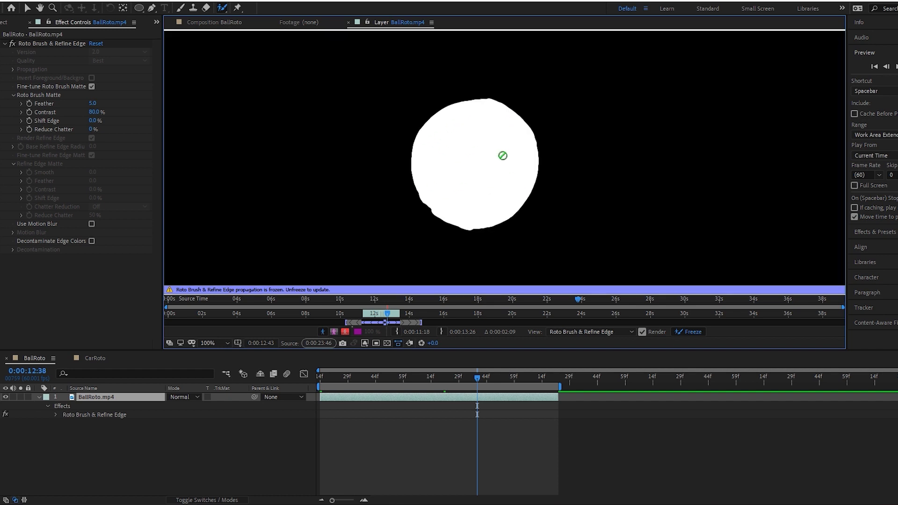
key(period)
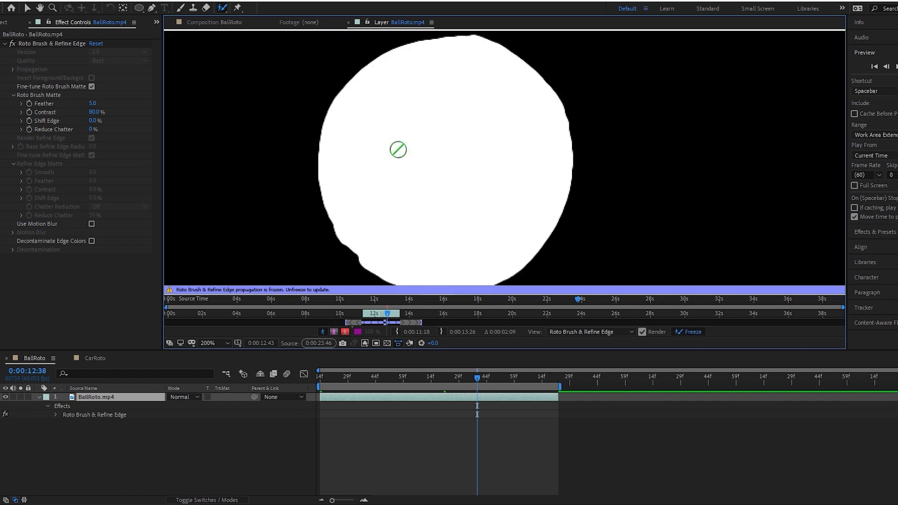
scroll(395, 141, down, 2)
Show the cut-out ball on black instead of its alpha and examine its edges at 0:00:12:38 and 0:00:12:18
click(323, 331)
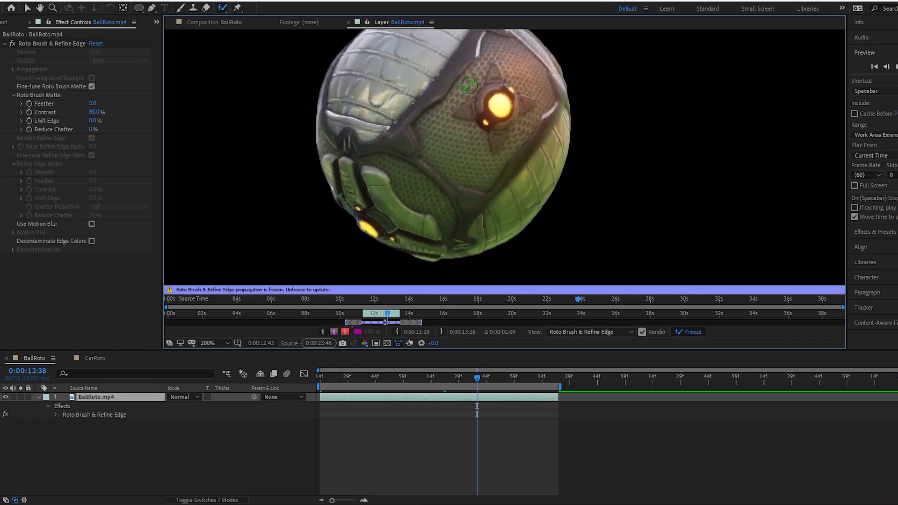
drag(467, 89, 470, 124)
key(comma)
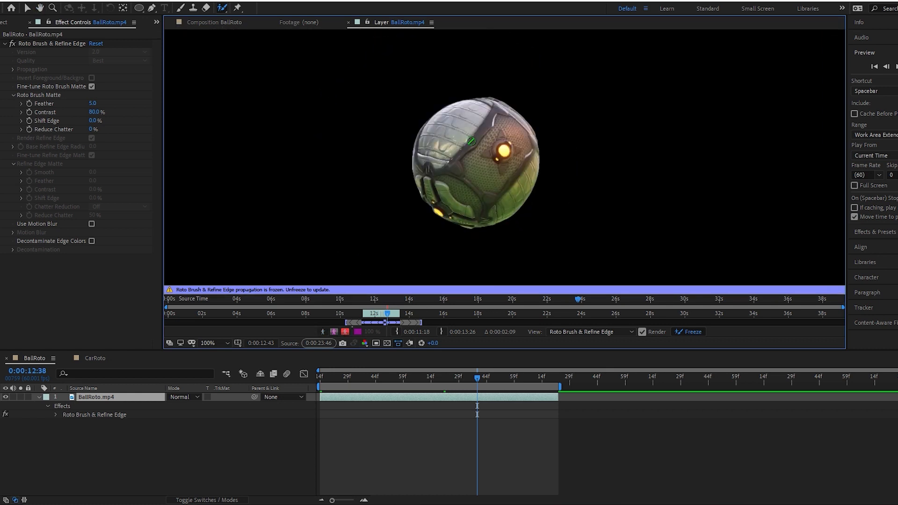
scroll(493, 157, up, 1)
drag(486, 170, 507, 110)
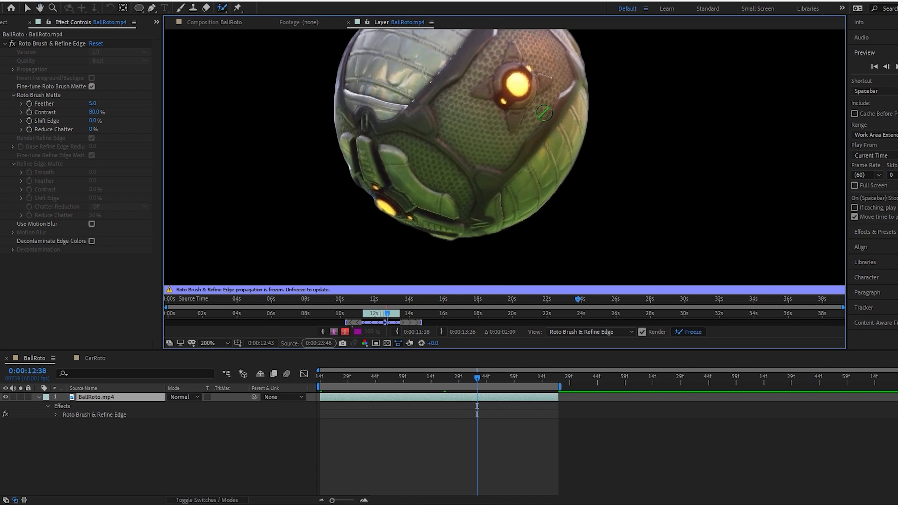
drag(557, 97, 522, 191)
scroll(429, 154, down, 1)
drag(451, 191, 448, 151)
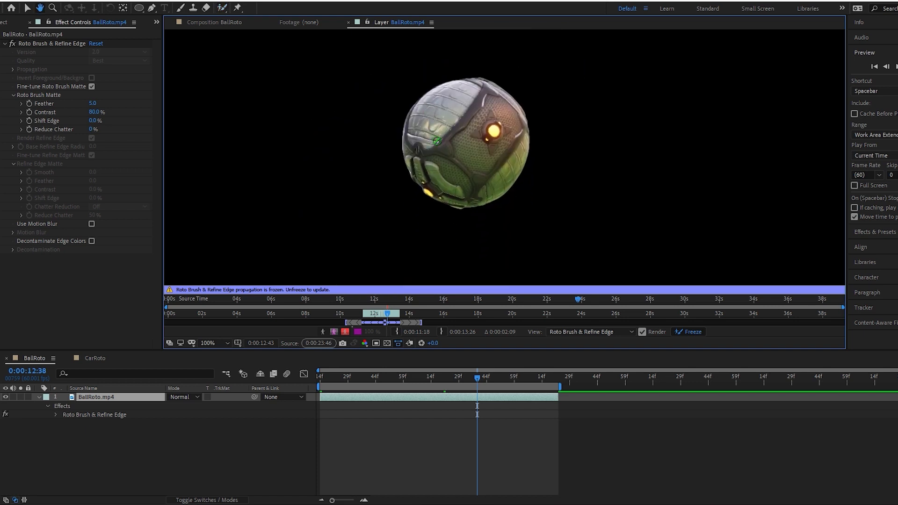
drag(433, 111, 473, 112)
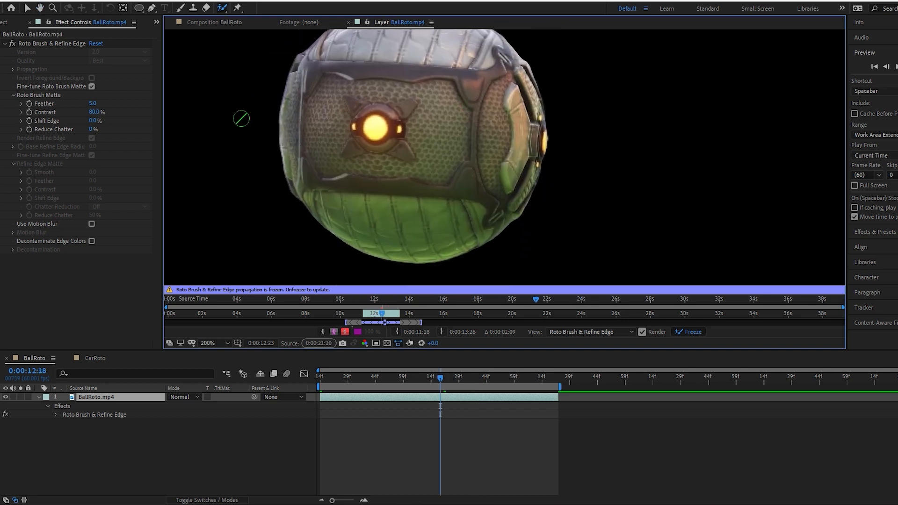
drag(281, 81, 326, 96)
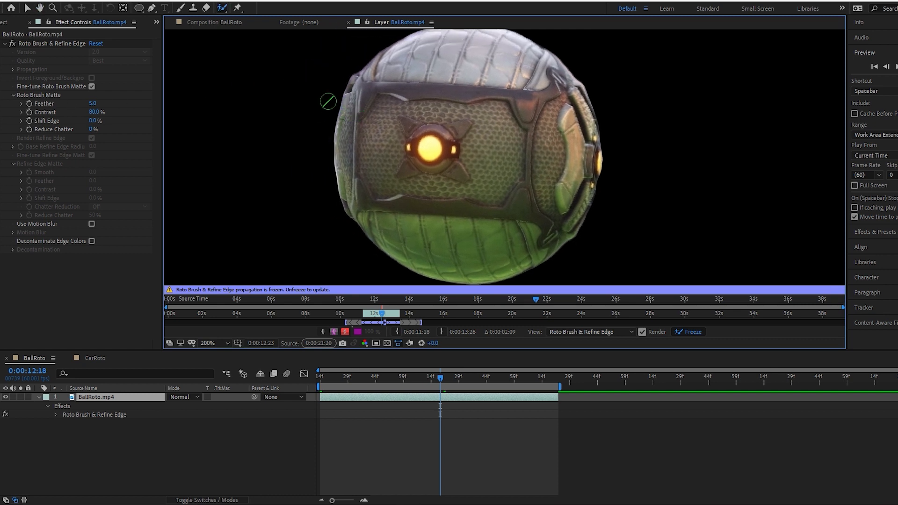
scroll(327, 98, down, 1)
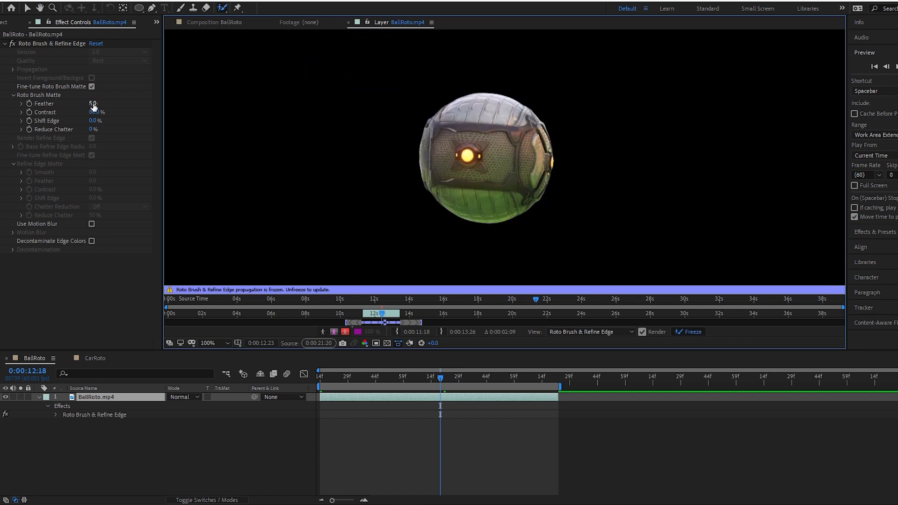
Try Roto Brush Matte feather values up to 68.5 together with different contrast values on the ball's edge
drag(93, 106, 388, 96)
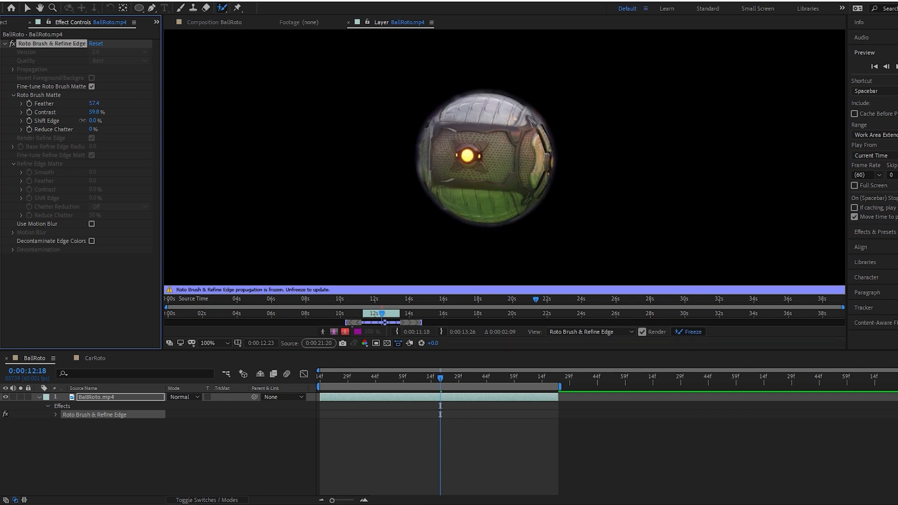
drag(94, 112, 379, 104)
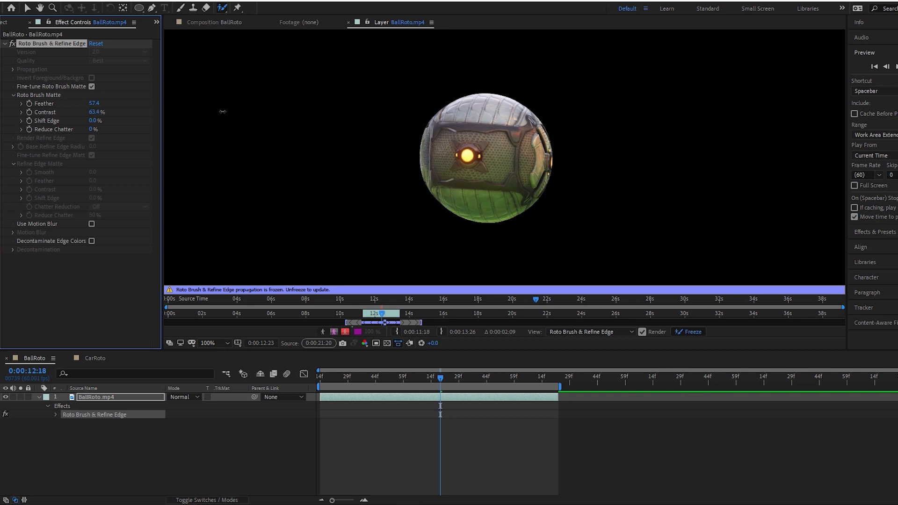
drag(264, 110, 110, 117)
drag(181, 118, 365, 116)
drag(119, 103, 148, 104)
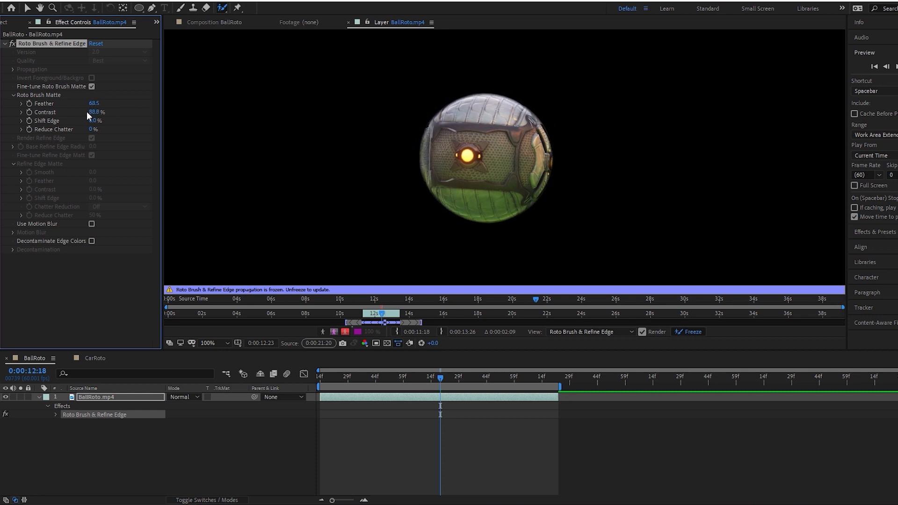
drag(92, 112, 140, 110)
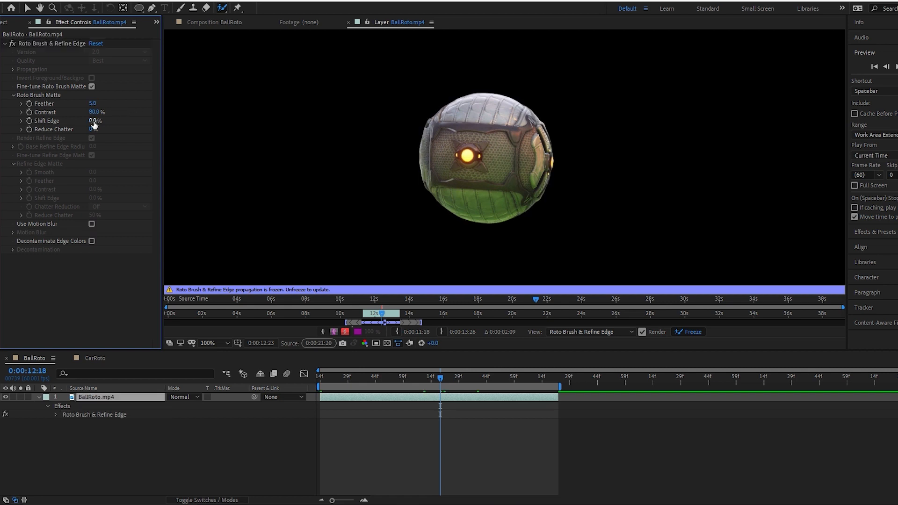
Try different Shift Edge and Reduce Chatter values on the ball's matte and inspect their effect on its edge
drag(93, 121, 200, 115)
drag(92, 130, 78, 128)
key(period)
mouse_move(93, 129)
mouse_down()
mouse_move(108, 131)
mouse_move(93, 133)
mouse_up()
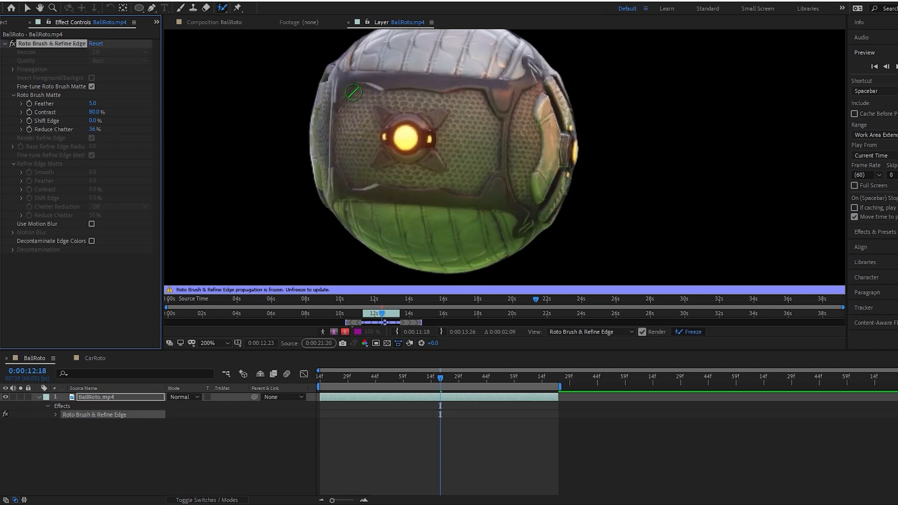
drag(91, 130, 133, 126)
drag(357, 117, 313, 75)
drag(94, 129, 45, 129)
drag(356, 106, 372, 142)
key(comma)
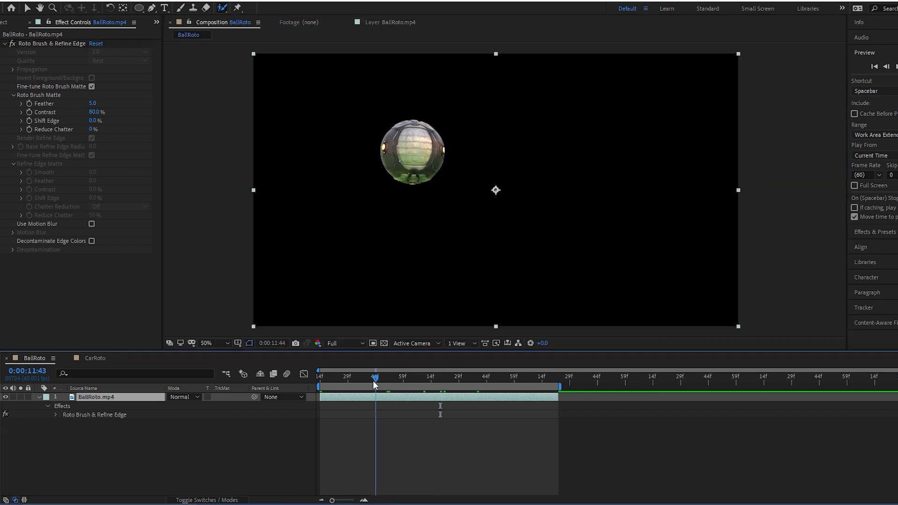
Duplicate BallRoto.mp4 without the Roto Brush effect, stack the rotoscoped layer above the copy, and preview the composition to 0:00:12:19
mouse_move(374, 378)
mouse_down()
mouse_move(303, 378)
mouse_move(531, 377)
mouse_move(442, 377)
mouse_move(401, 361)
mouse_up()
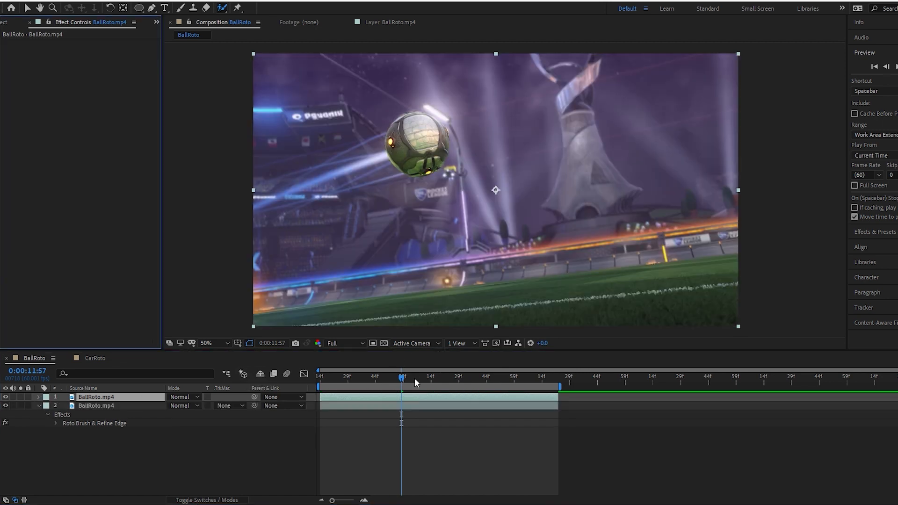
key(space)
key(space)
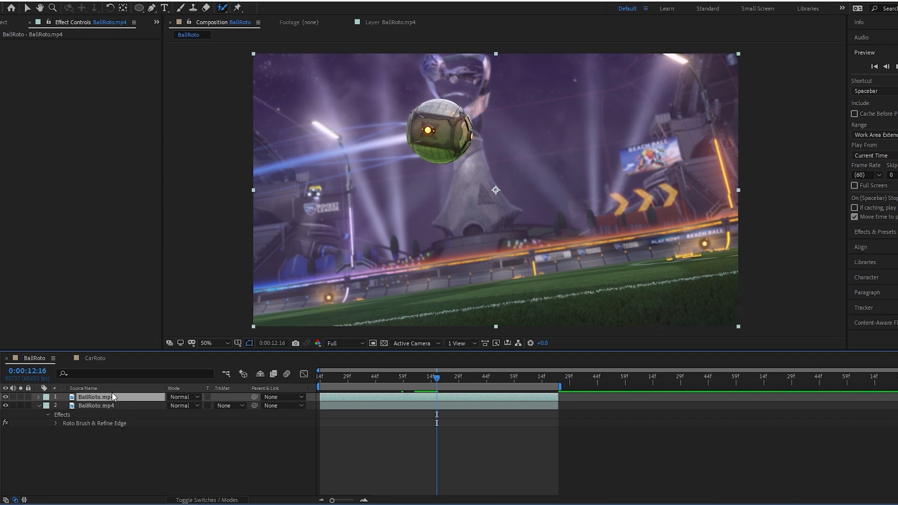
mouse_move(432, 381)
mouse_down()
mouse_move(318, 378)
mouse_move(442, 378)
mouse_up()
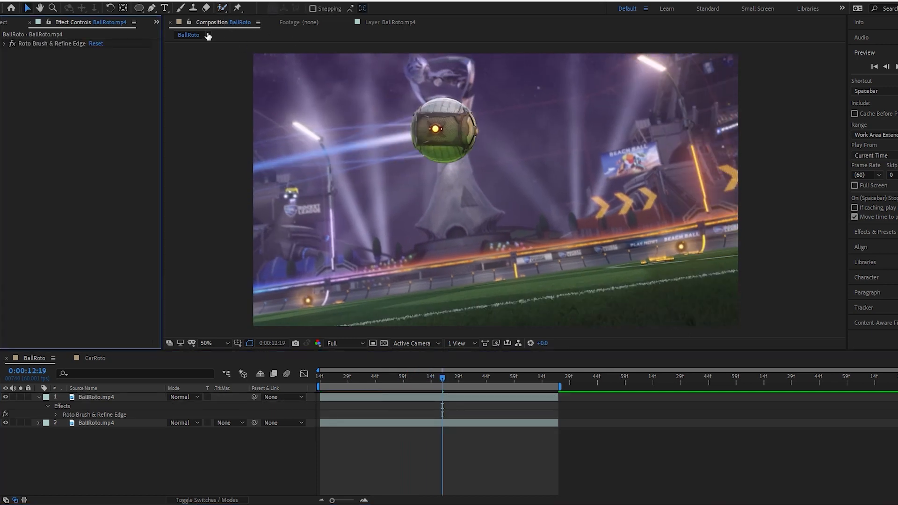
Apply the Find Edges effect to the upper, rotoscoped BallRoto.mp4 layer and check it on nearby frames
click(137, 400)
key(ctrl+space)
text(find)
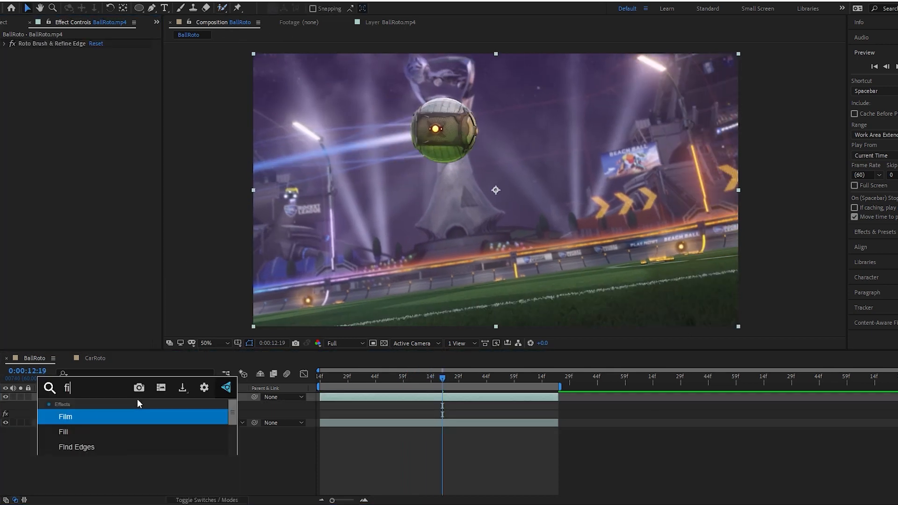
key(Return)
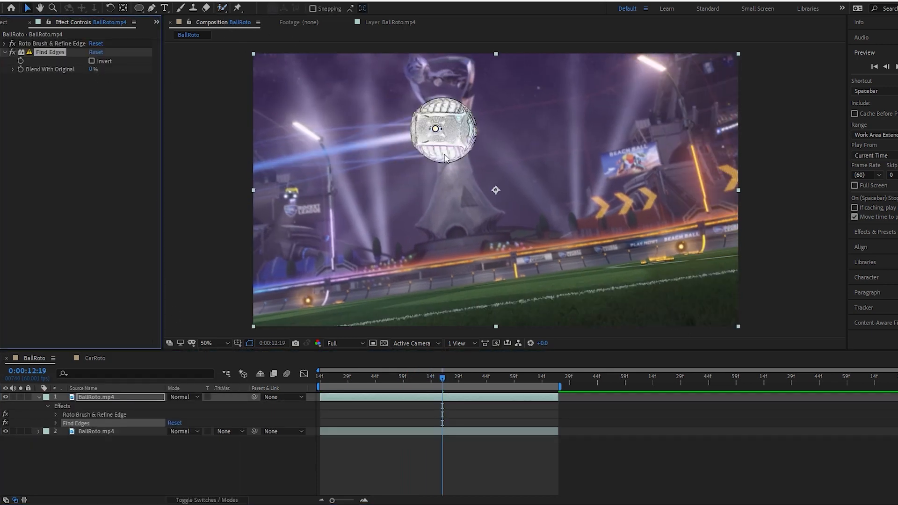
mouse_move(440, 377)
mouse_down()
mouse_move(352, 376)
mouse_move(474, 379)
mouse_move(444, 378)
mouse_up()
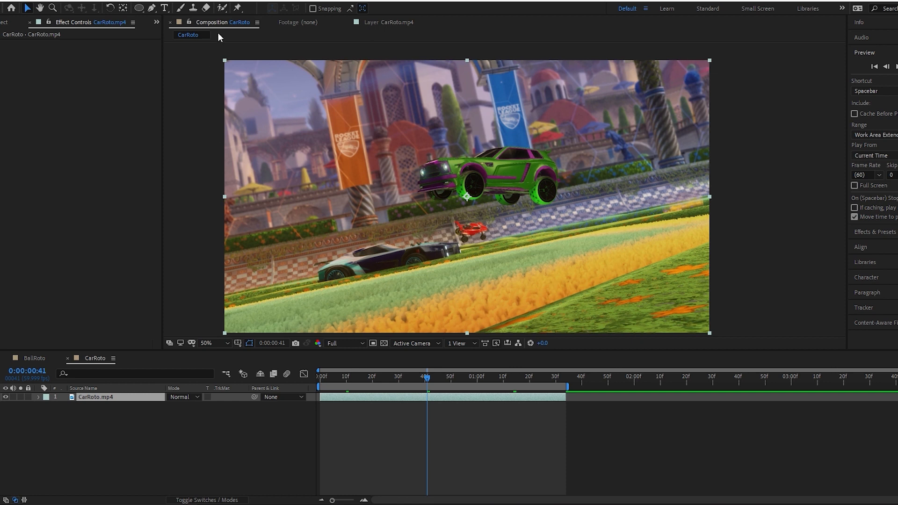
Select the green car in CarRoto.mp4 with the Roto Brush at 0:00:00:41 and set the effect's quality to Best
click(219, 8)
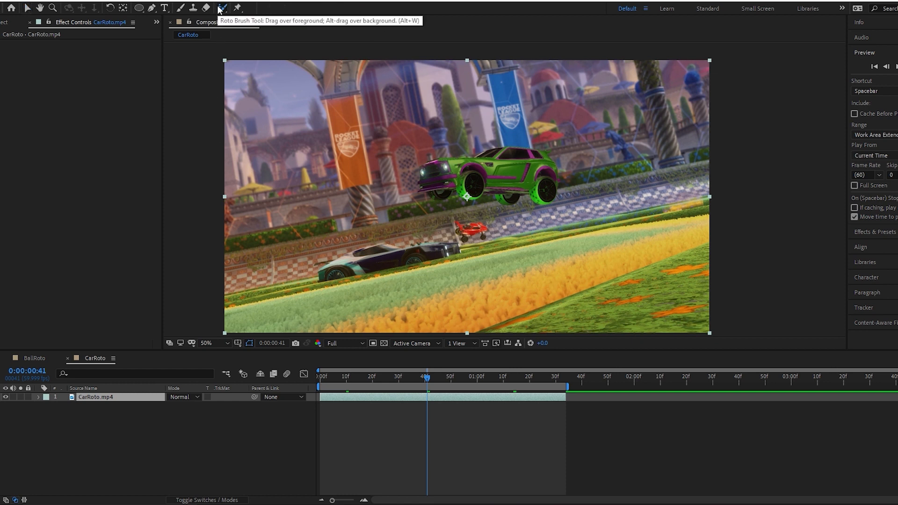
double_click(109, 396)
mouse_move(446, 120)
mouse_down()
mouse_move(568, 103)
mouse_move(621, 103)
mouse_move(650, 115)
mouse_up()
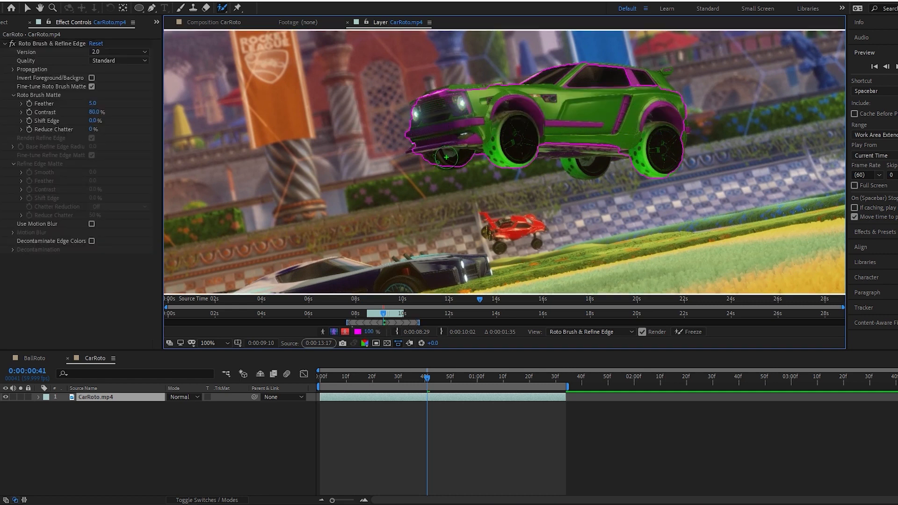
scroll(444, 140, down, 2)
click(120, 60)
click(119, 83)
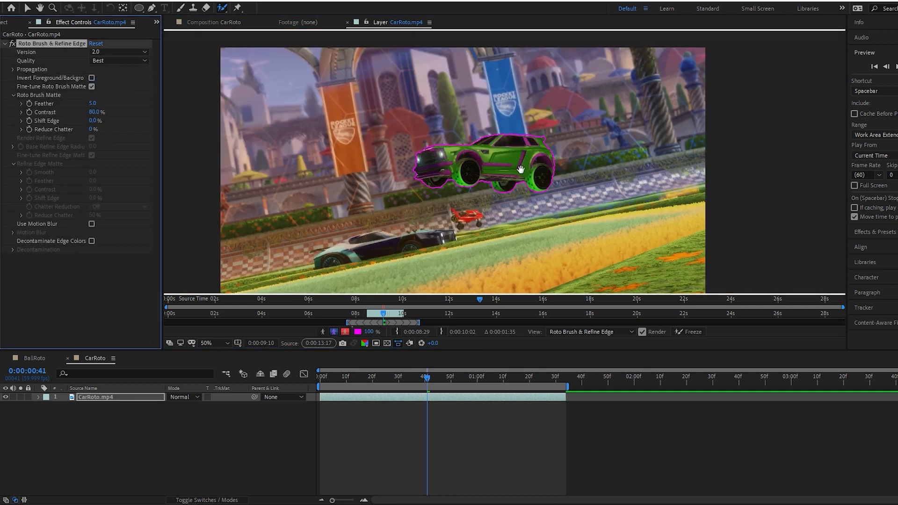
Propagate the green car's roto selection through the whole clip, review its outline, and freeze the propagation
key(space)
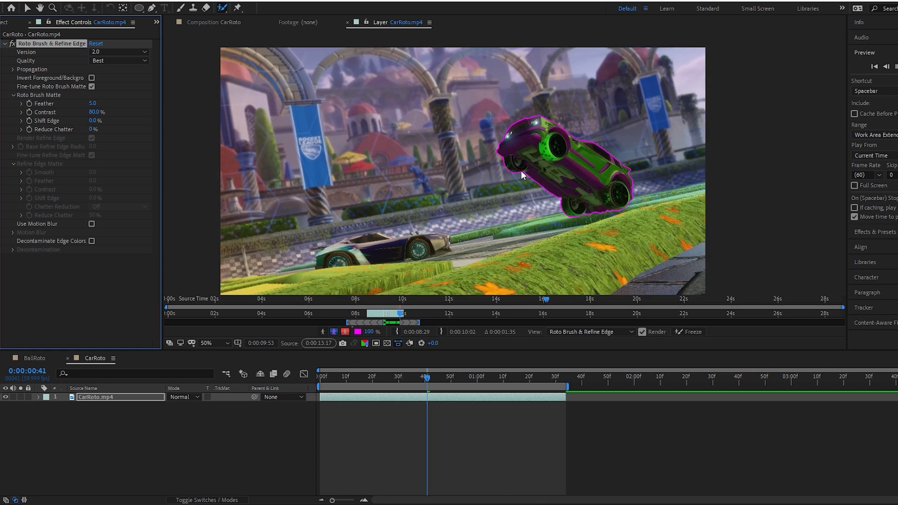
mouse_move(400, 313)
mouse_down()
mouse_move(370, 312)
mouse_move(378, 309)
mouse_up()
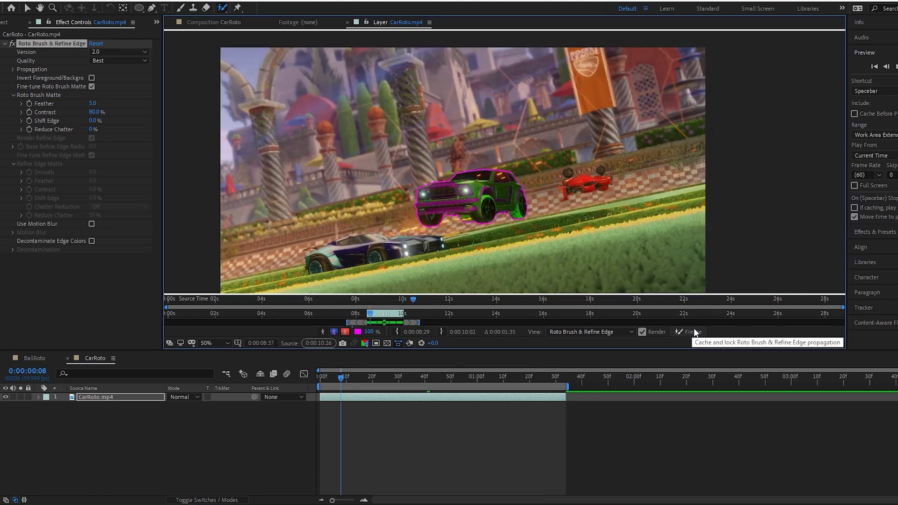
click(694, 332)
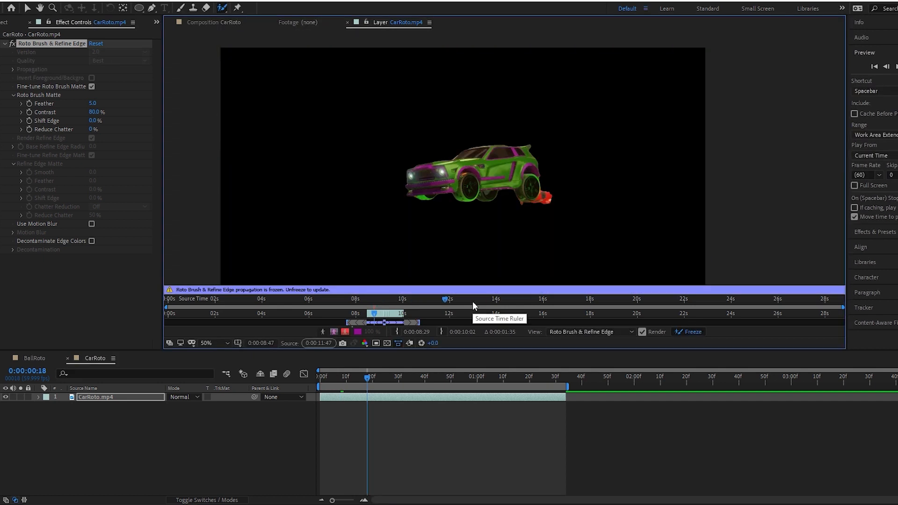
Set the car matte's Feather to 9.6, Contrast to 77.7% and Reduce Chatter to 58%, checking its edges on several frames
key(/)
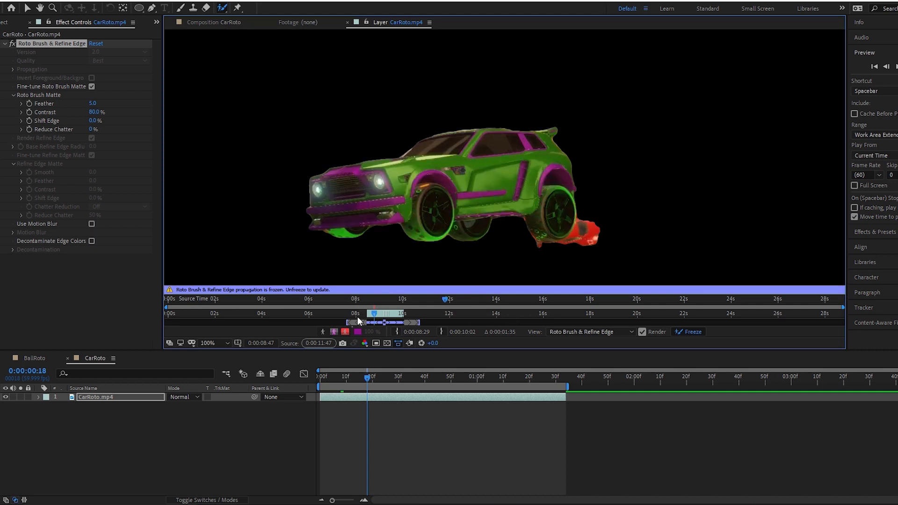
click(339, 328)
click(336, 329)
drag(374, 378, 461, 375)
drag(89, 130, 107, 128)
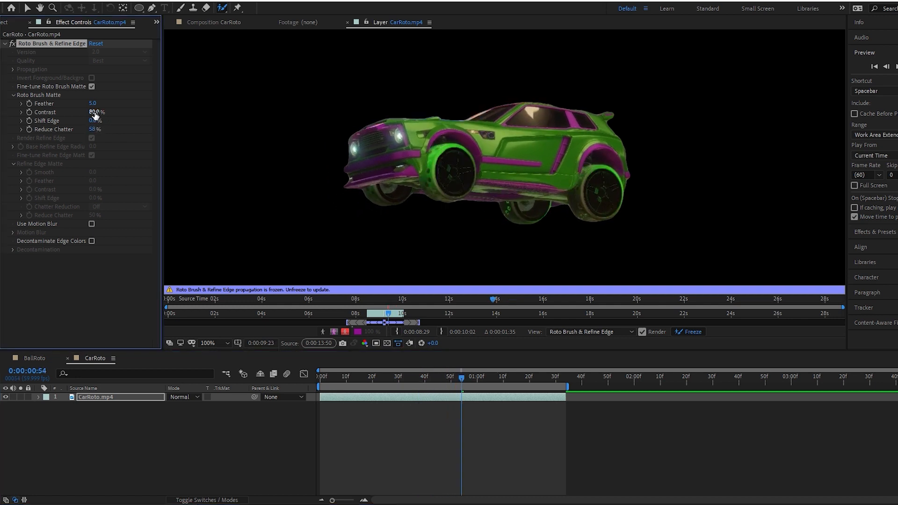
drag(91, 104, 95, 104)
click(422, 377)
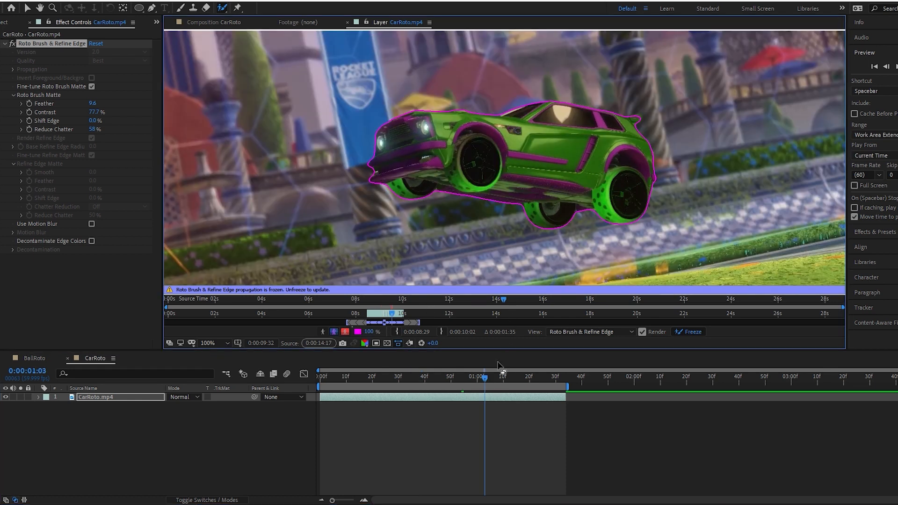
click(463, 374)
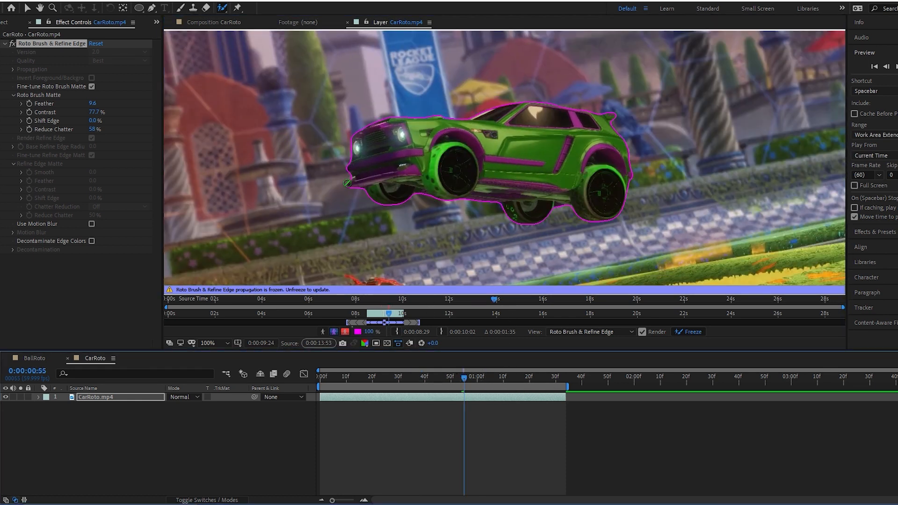
click(427, 375)
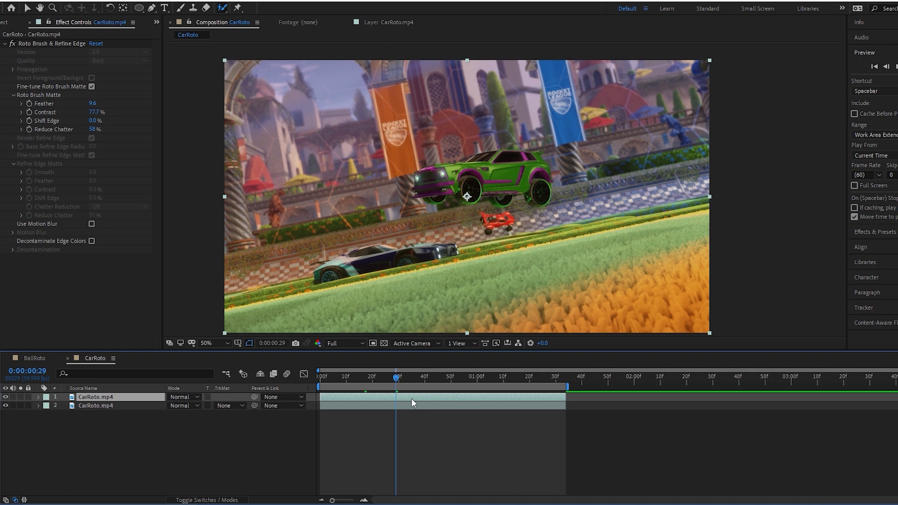
Apply an inverted Find Edges effect and a black-to-white Tint to the upper, rotoscoped CarRoto.mp4 layer
key(ctrl+space)
text(find)
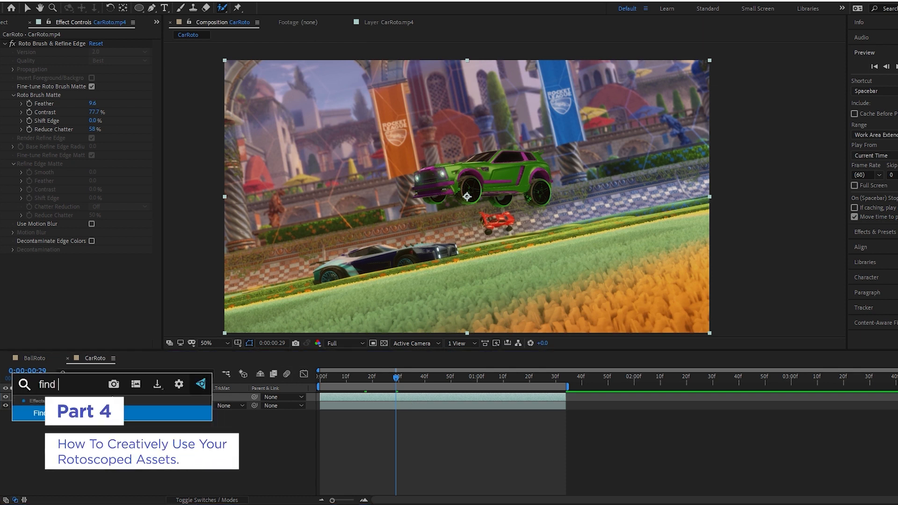
key(Return)
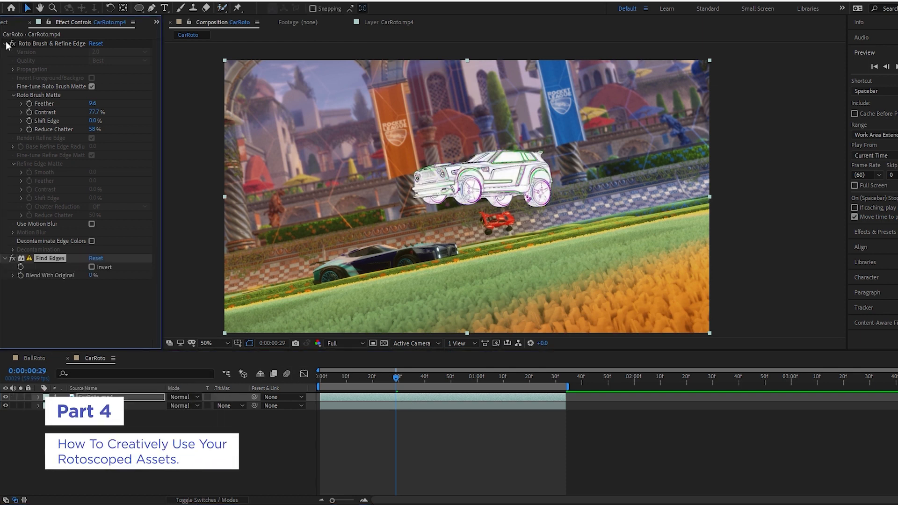
click(6, 43)
key(ctrl+space)
text(ti)
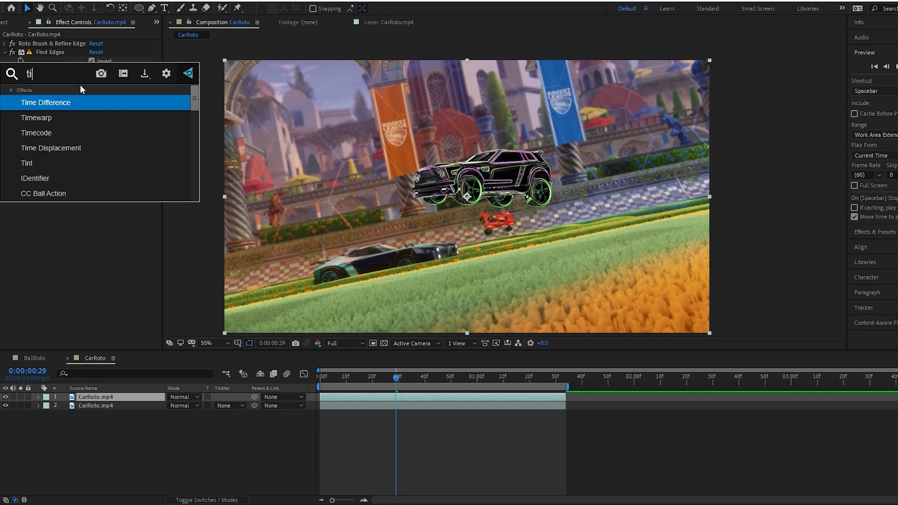
text(n)
key(Return)
Add a Levels effect to the rotoscoped car layer and adjust its levels
key(ctrl+space)
text(lev)
key(Return)
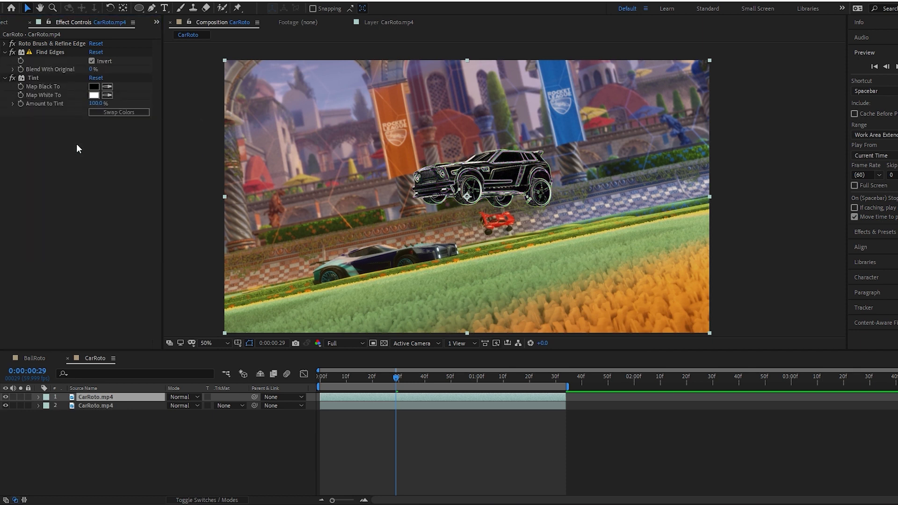
drag(94, 199, 118, 195)
Add Deep Glow and a red VC Color Vibrance effect to the rotoscoped car layer
key(ctrl+space)
text(deep)
key(Return)
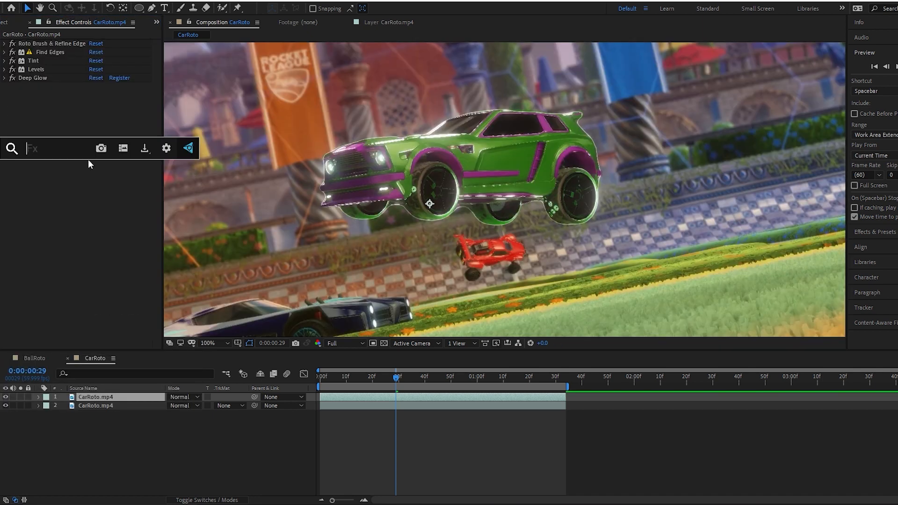
text(vc)
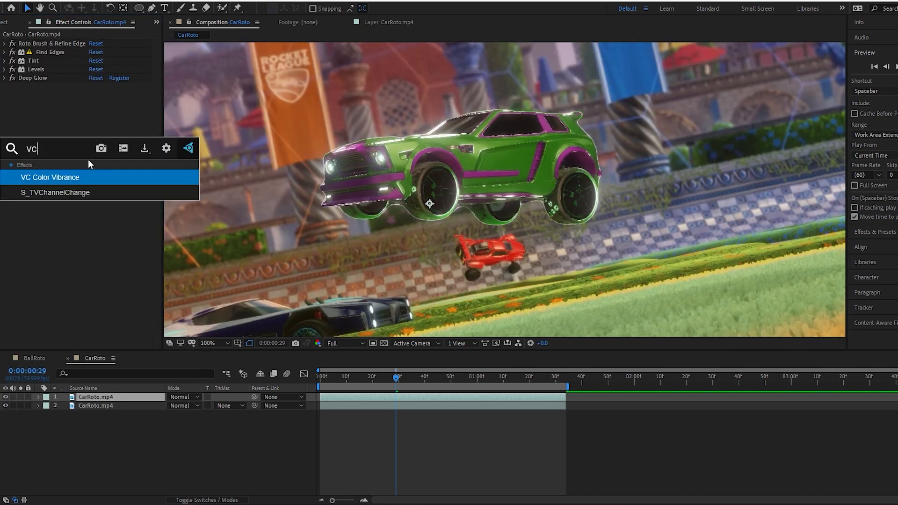
key(Return)
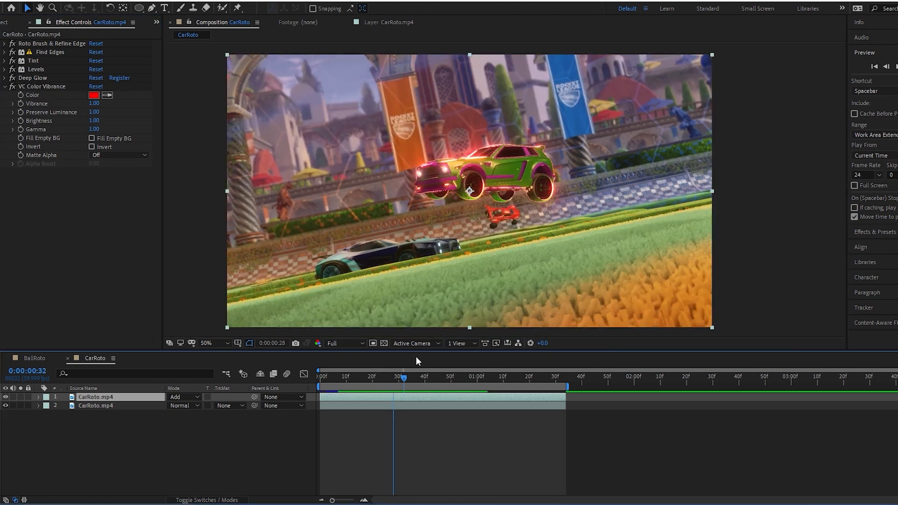
Compare the footage with the glowing car layer hidden and shown, and look over its stack of effects
drag(408, 346, 443, 341)
click(5, 397)
click(5, 397)
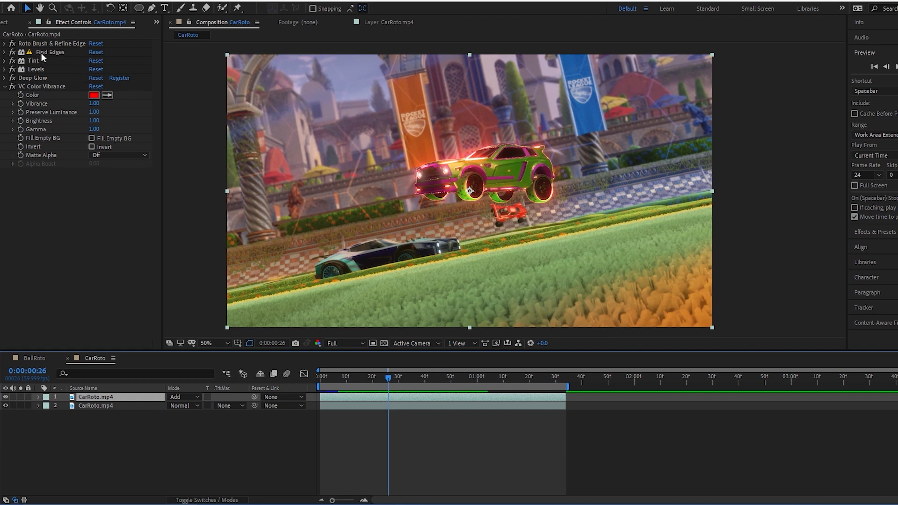
click(23, 44)
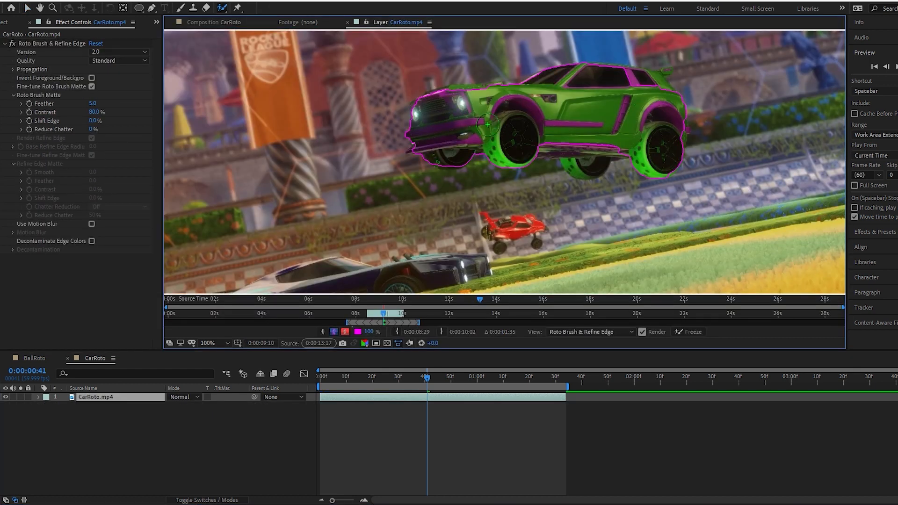
Set the car's Roto Brush quality to Best and review the frozen cut-out on black across the timeline
key(comma)
click(120, 60)
click(117, 83)
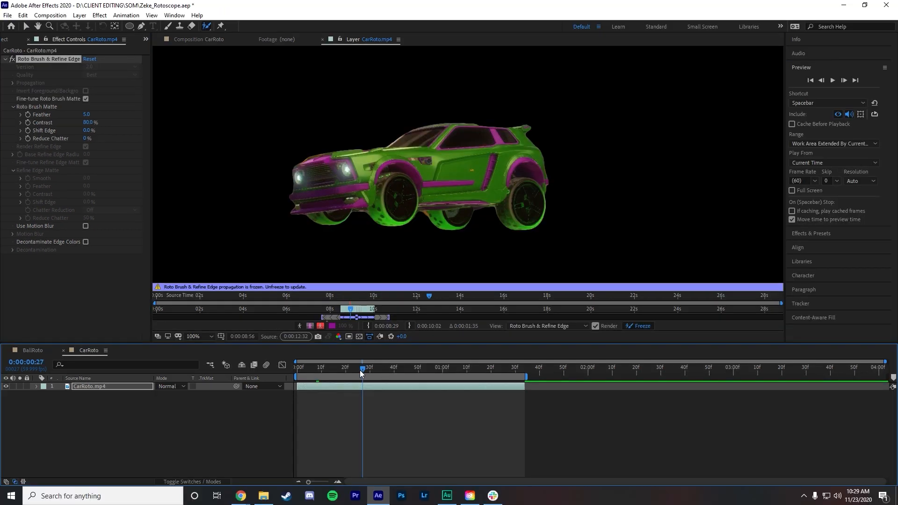
drag(360, 370, 411, 337)
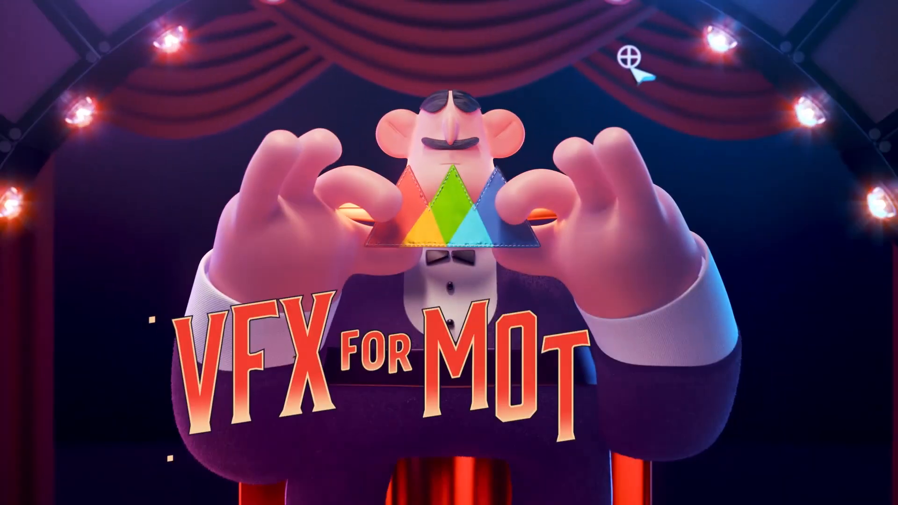